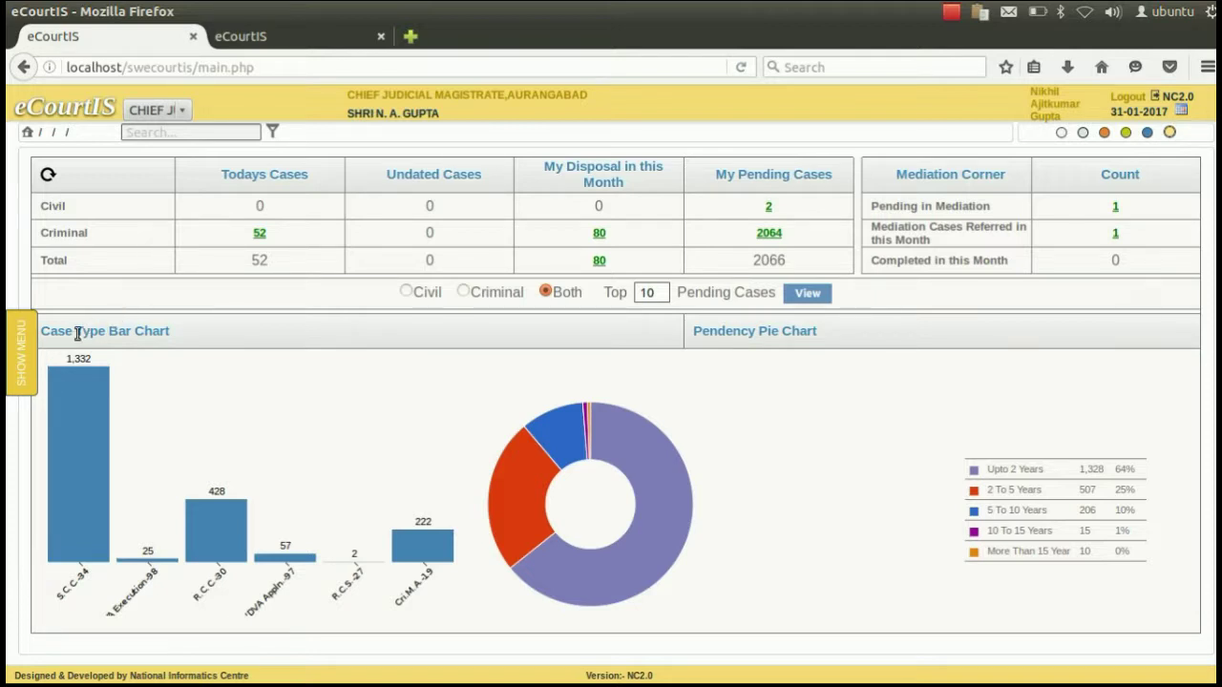
# Show the side menu and expand Litigant Updations to list Photo Upload, Extra Advocate, Legal Heir and more.
pyautogui.click(27, 353)
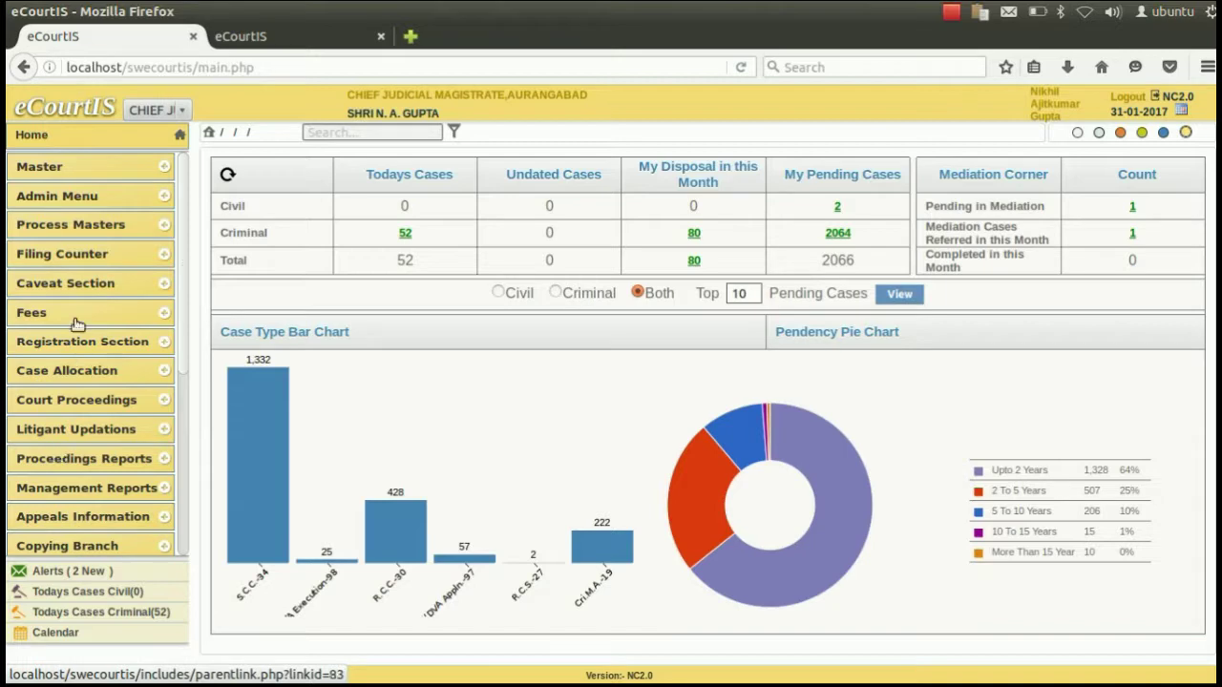
pyautogui.moveTo(181, 313); pyautogui.dragTo(181, 385)
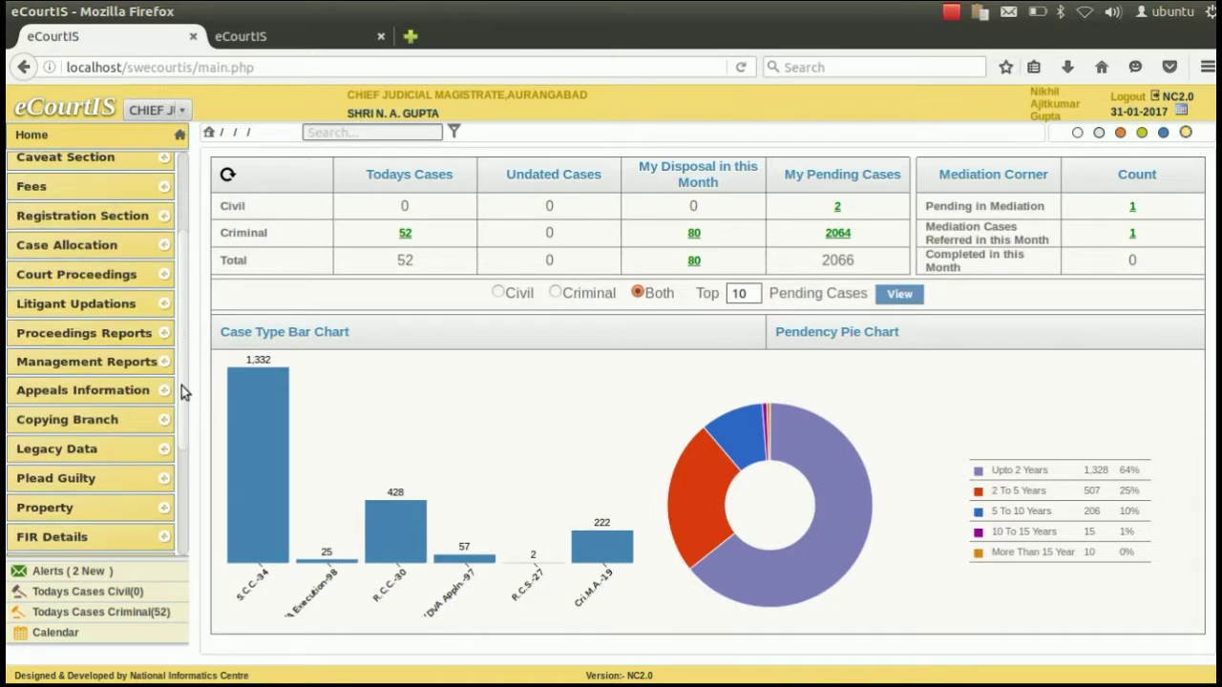
pyautogui.click(82, 310)
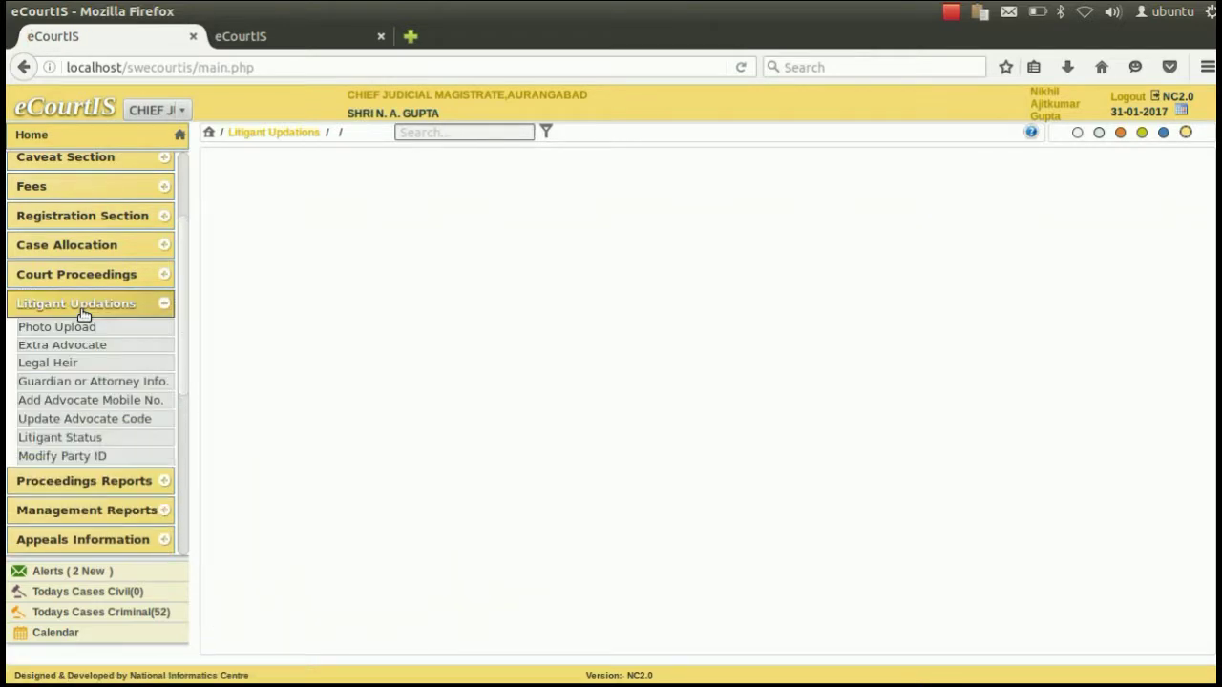
pyautogui.moveTo(184, 289); pyautogui.dragTo(185, 317)
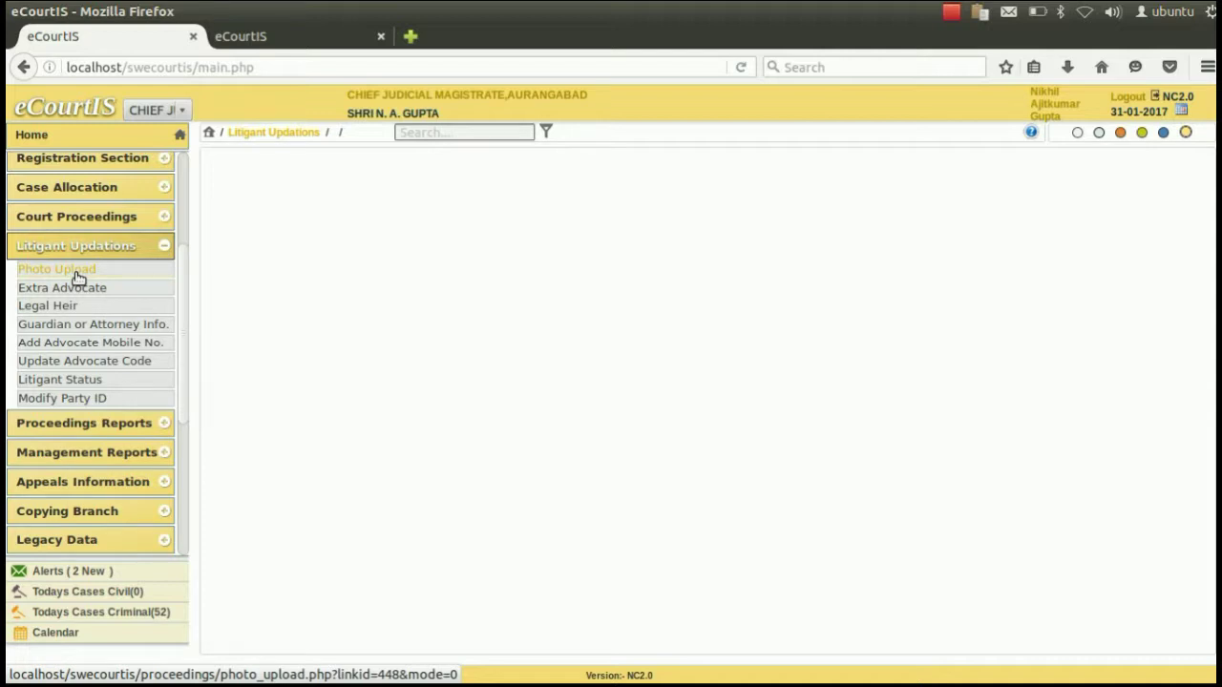
# Open the Photo Upload form and set the case type to R.C.S.-27.
pyautogui.click(77, 277)
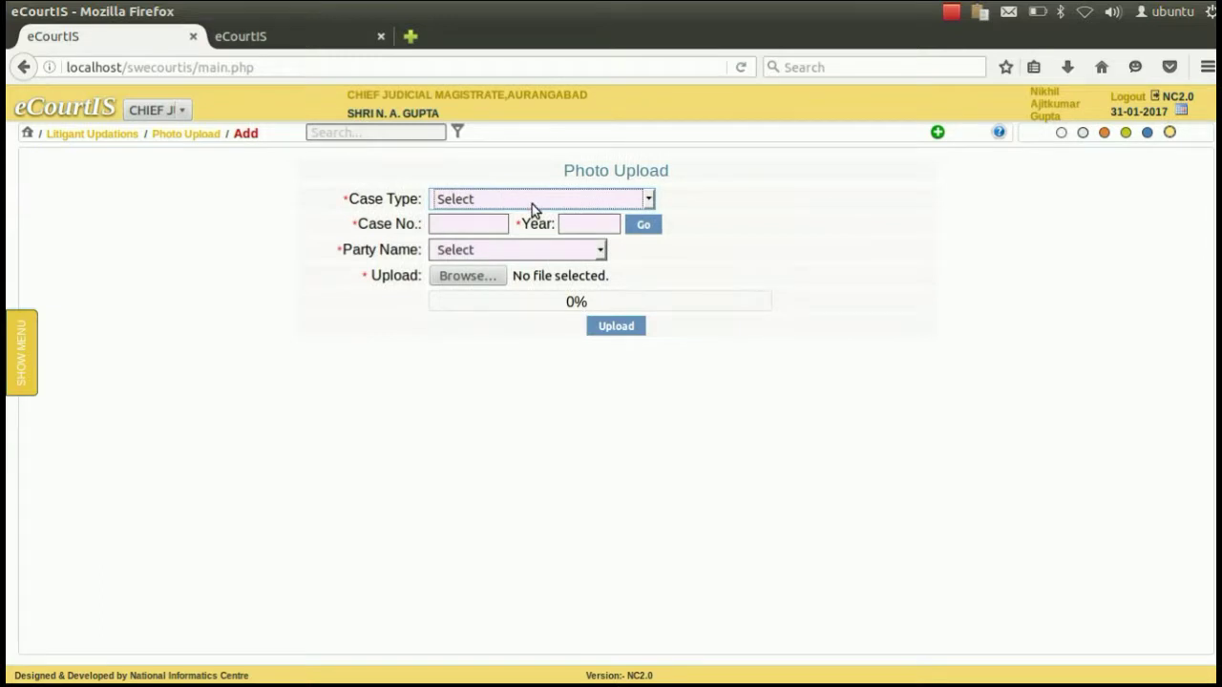
pyautogui.click(531, 204)
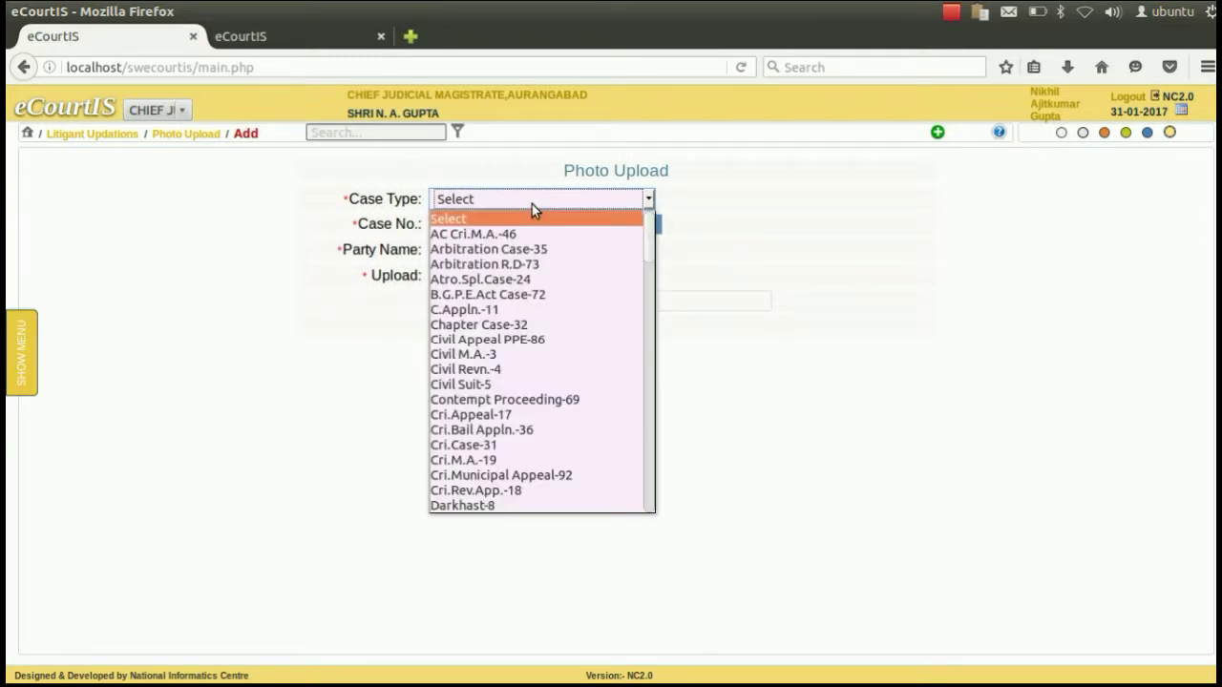
pyautogui.press('r')
pyautogui.press('Down')
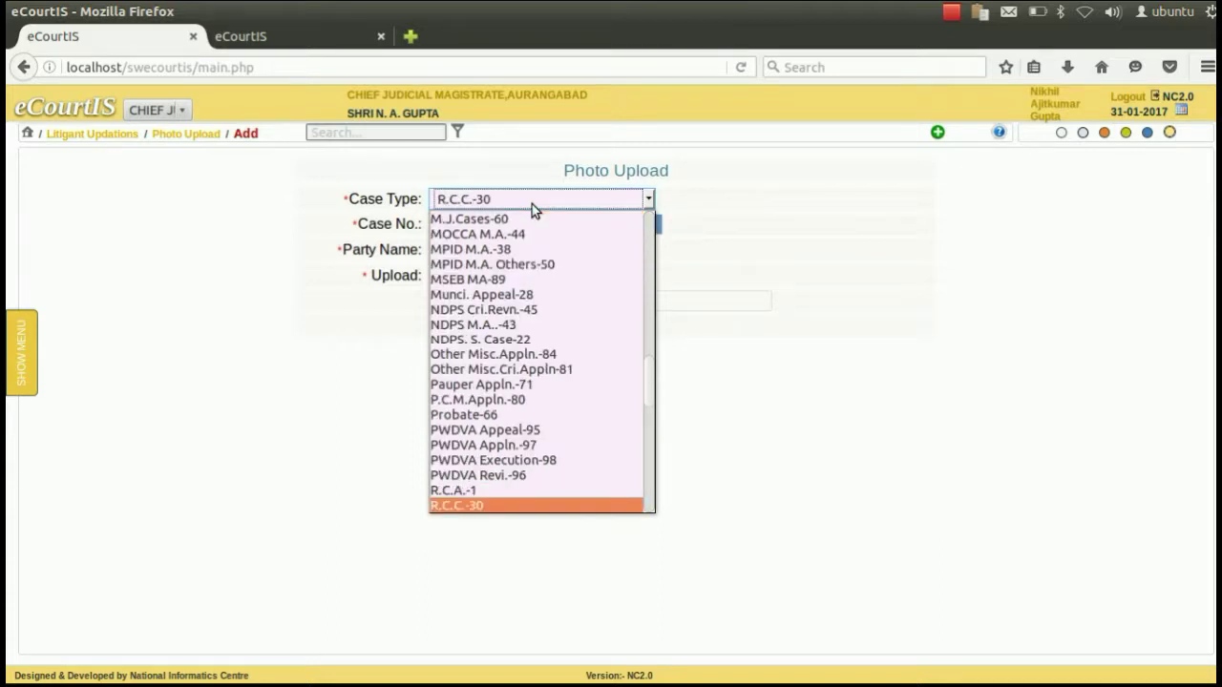
pyautogui.press('Tab')
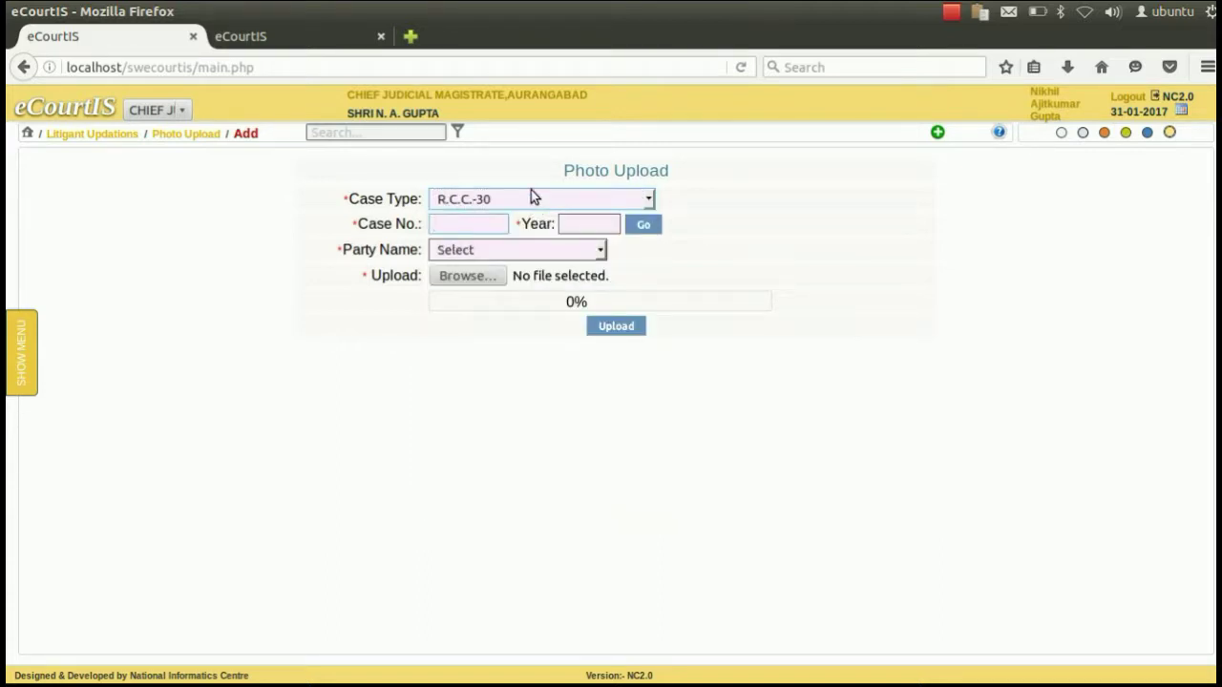
pyautogui.click(531, 193)
pyautogui.press('Down')
pyautogui.press('Tab')
# Enter case number 2 and year 2017, then choose the first listed party.
pyautogui.press('Tab')
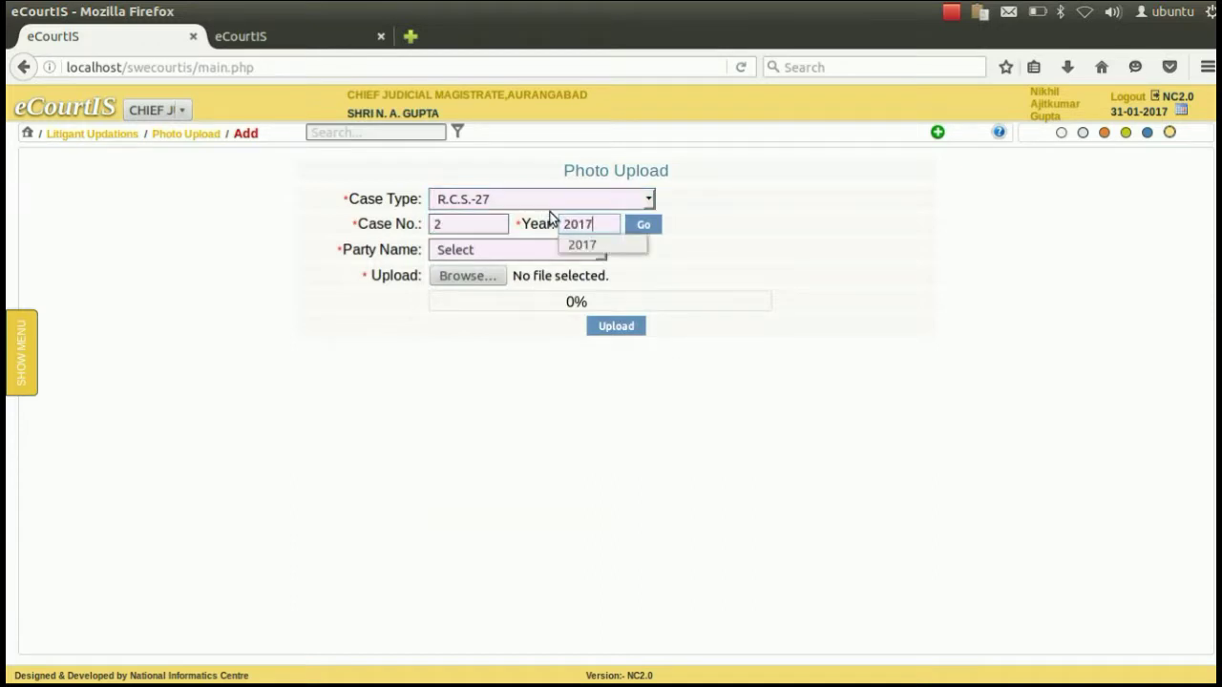
pyautogui.press('Down')
pyautogui.press('Return')
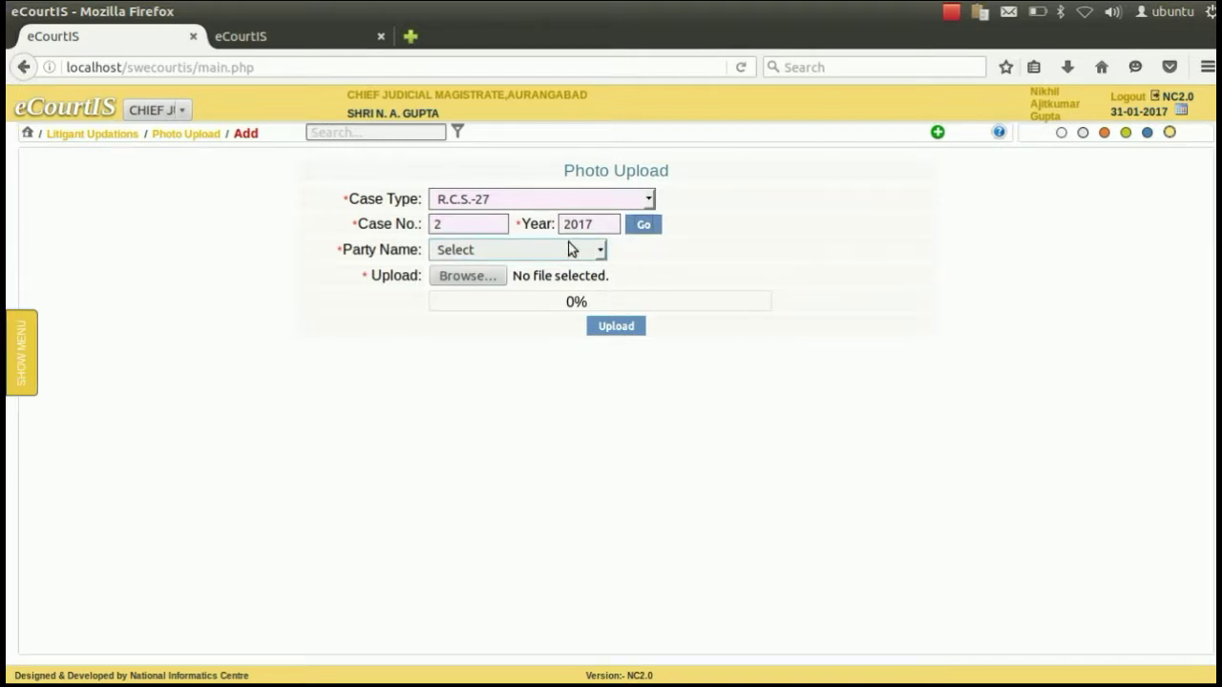
pyautogui.click(571, 250)
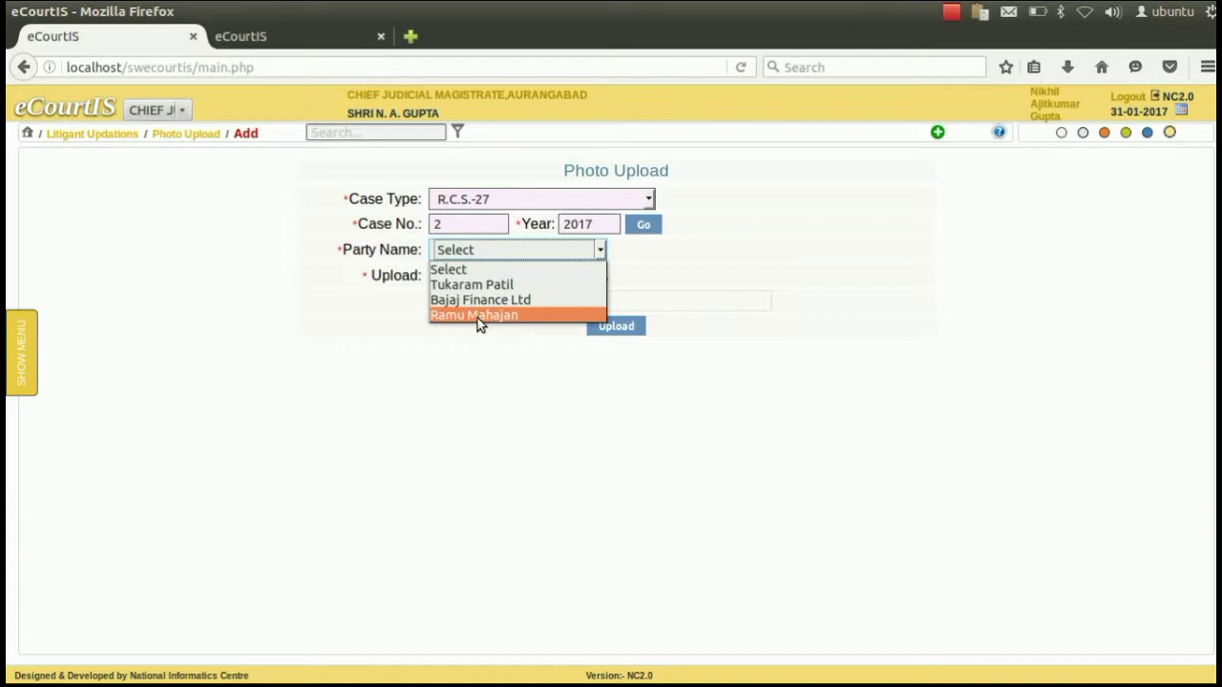
pyautogui.click(477, 286)
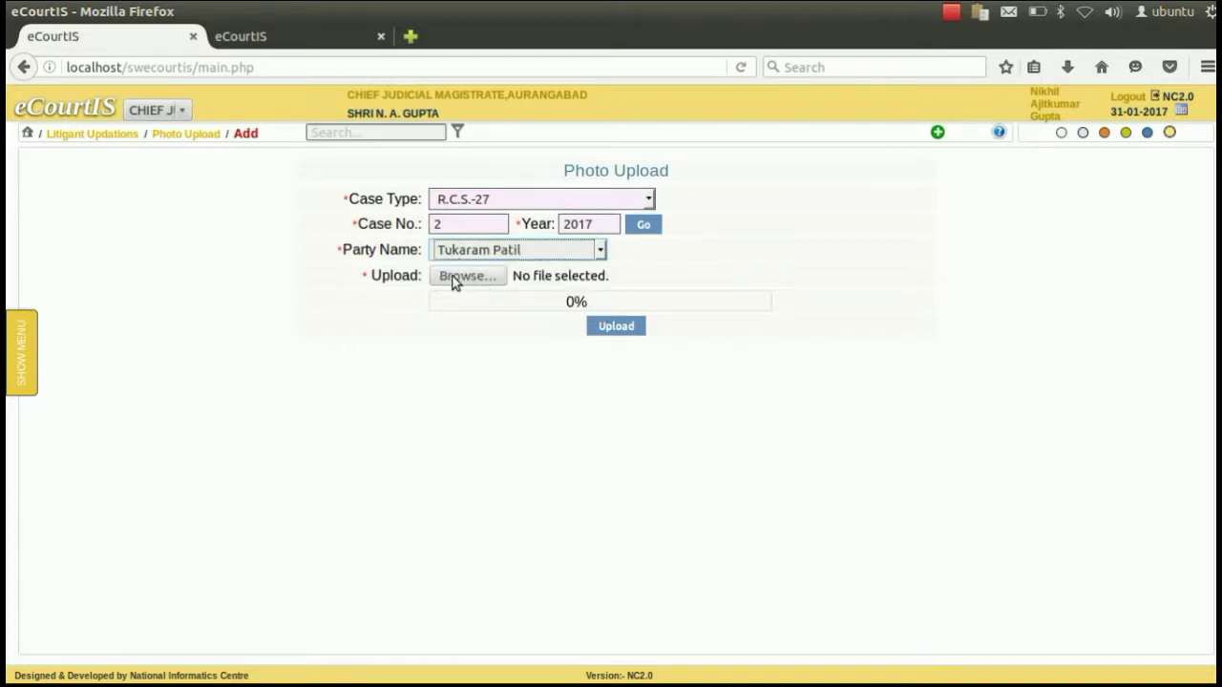
# Attach Image.jpeg as the party's photo and upload it, confirming the success message.
pyautogui.click(454, 279)
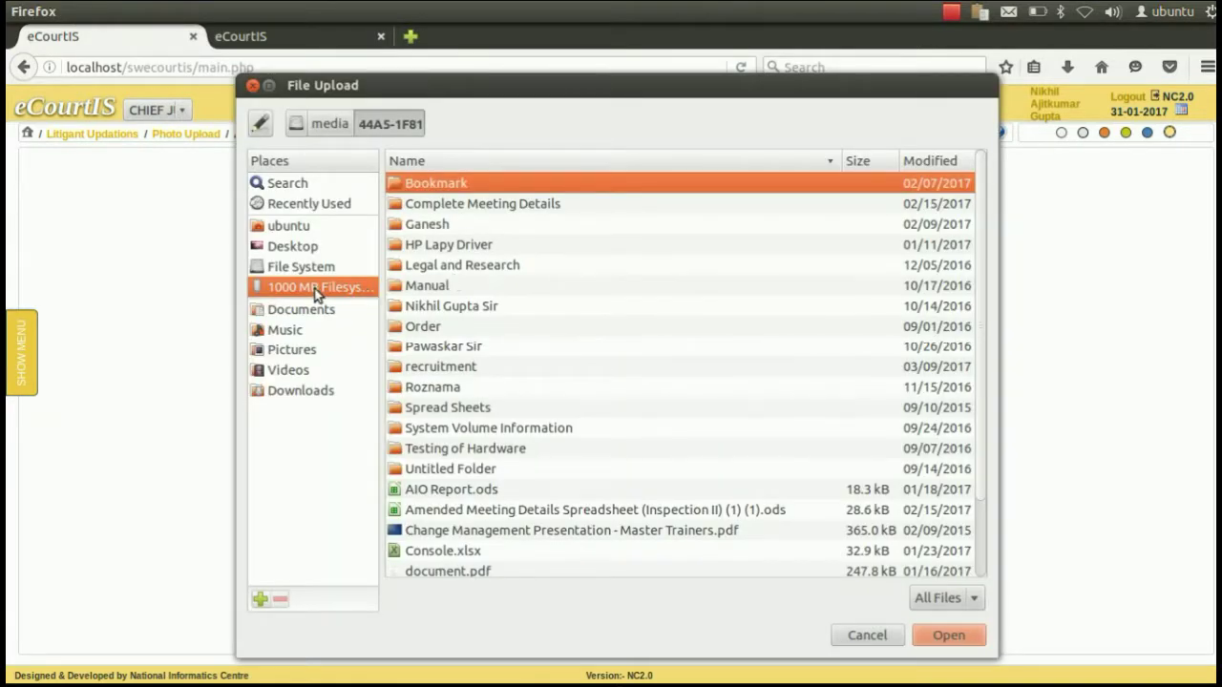
pyautogui.scroll(-1, 567, 316)
pyautogui.scroll(-1, 567, 316)
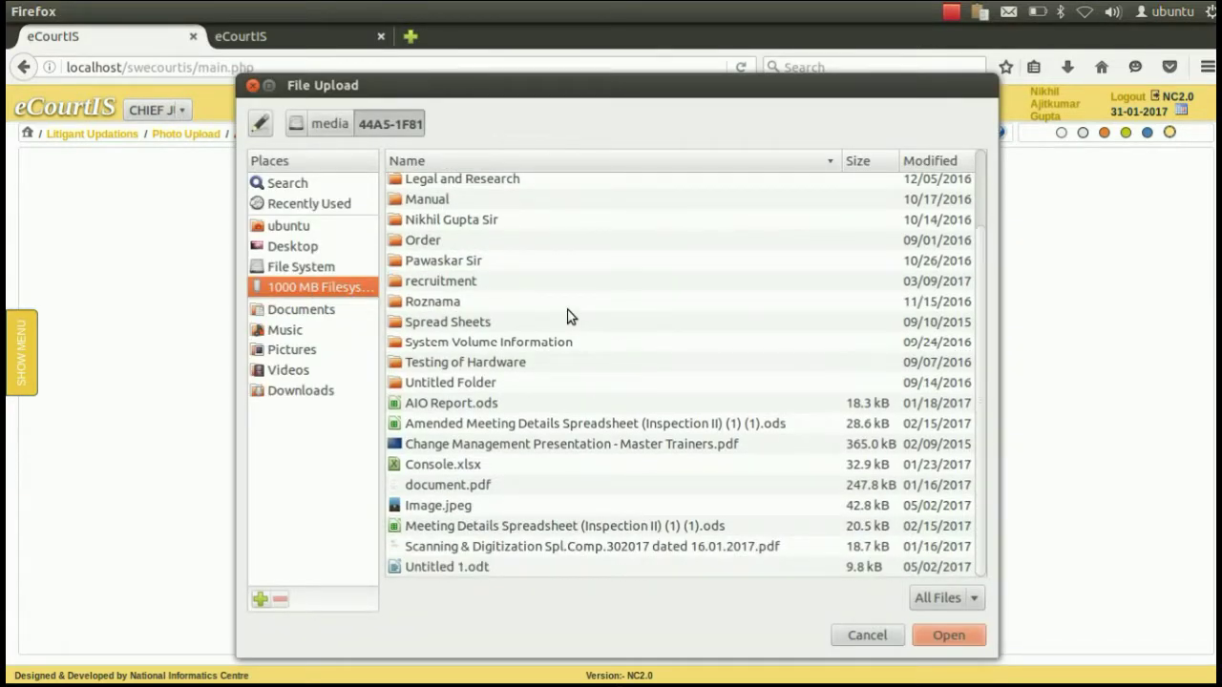
pyautogui.click(454, 511)
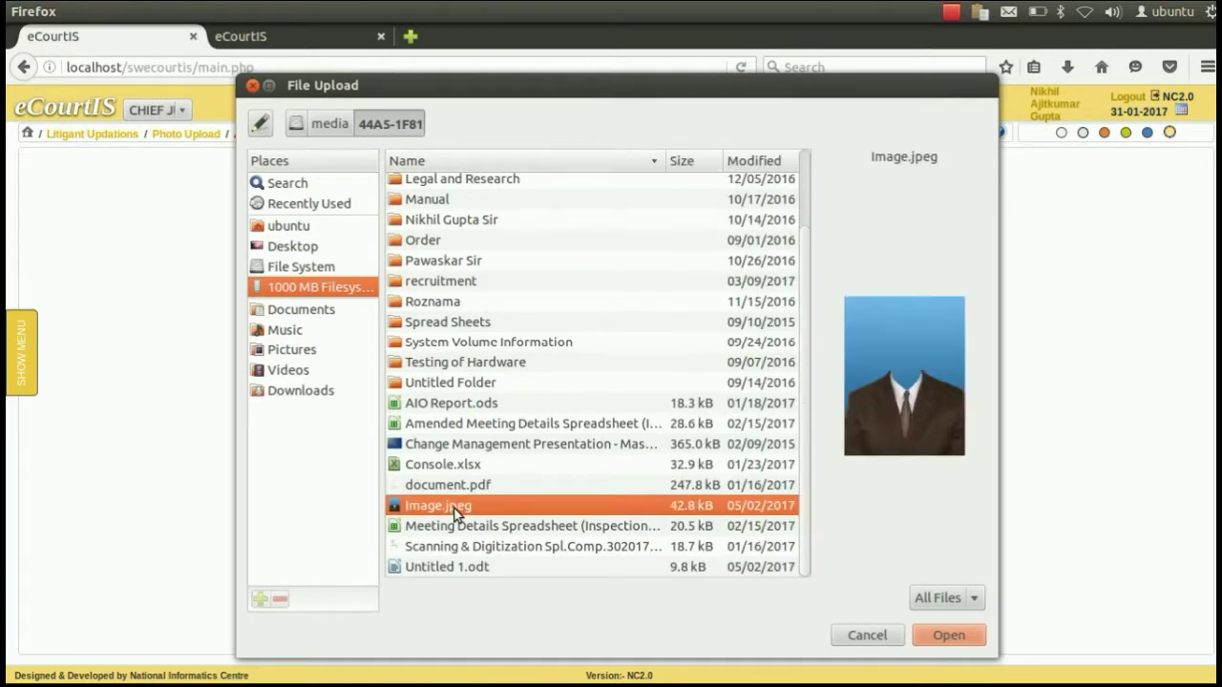
pyautogui.click(934, 636)
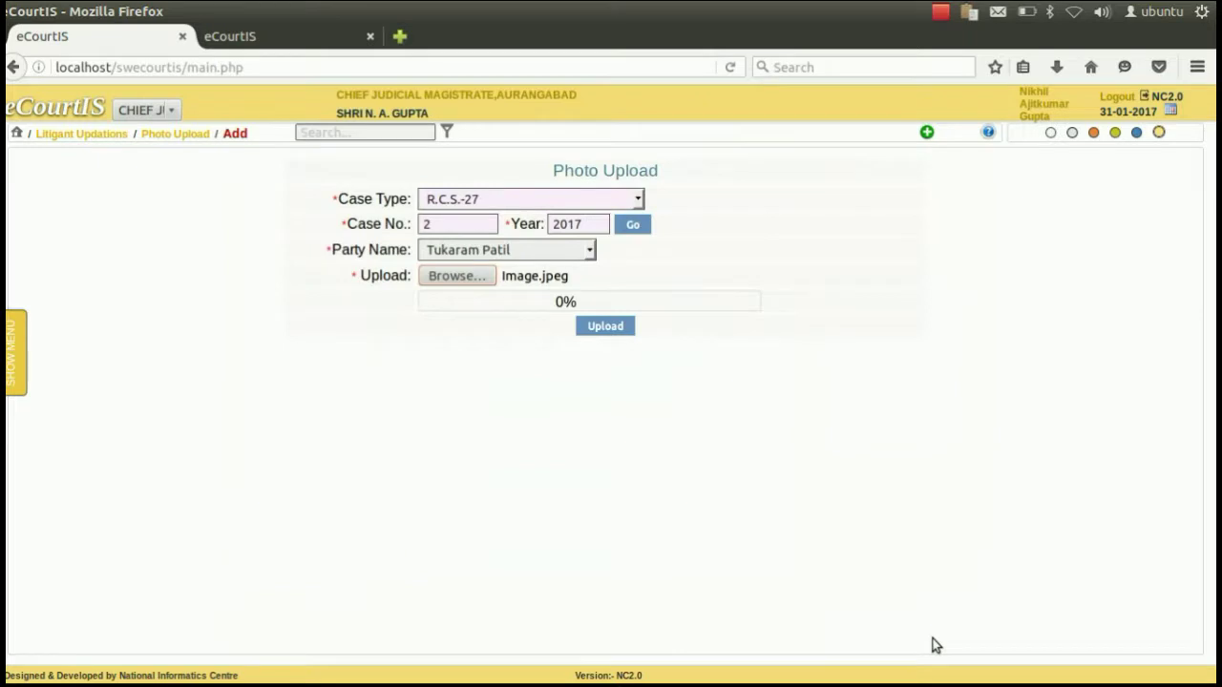
pyautogui.click(613, 325)
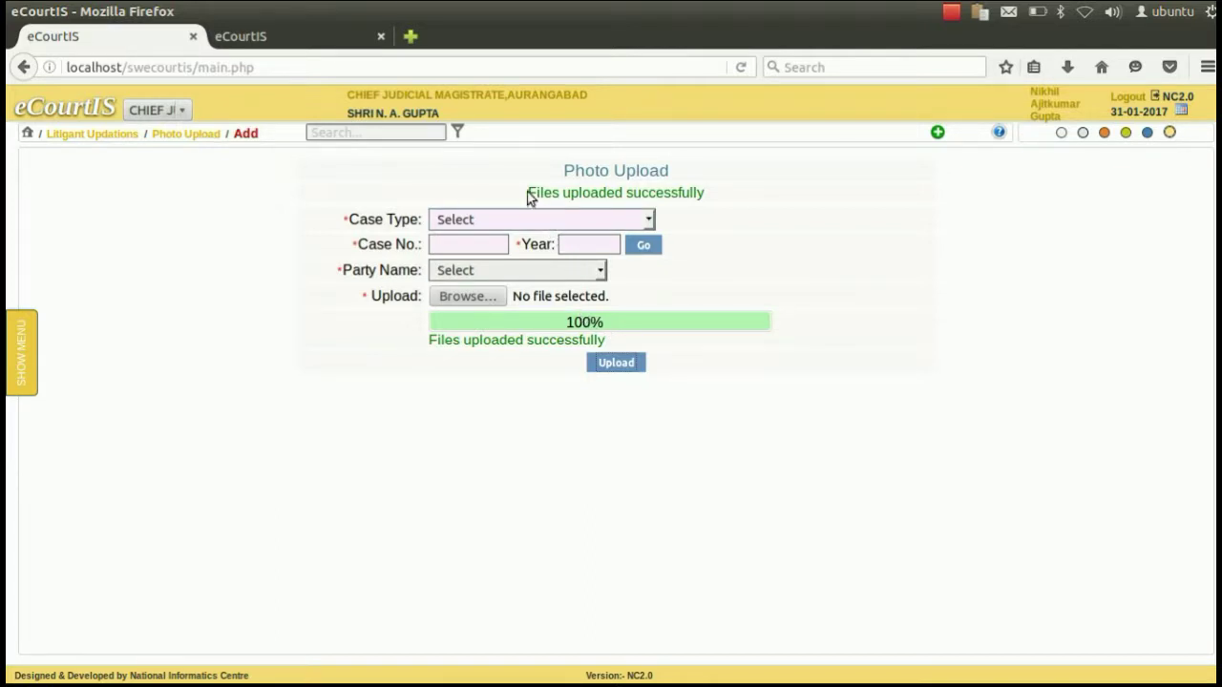
pyautogui.moveTo(528, 193); pyautogui.dragTo(705, 197)
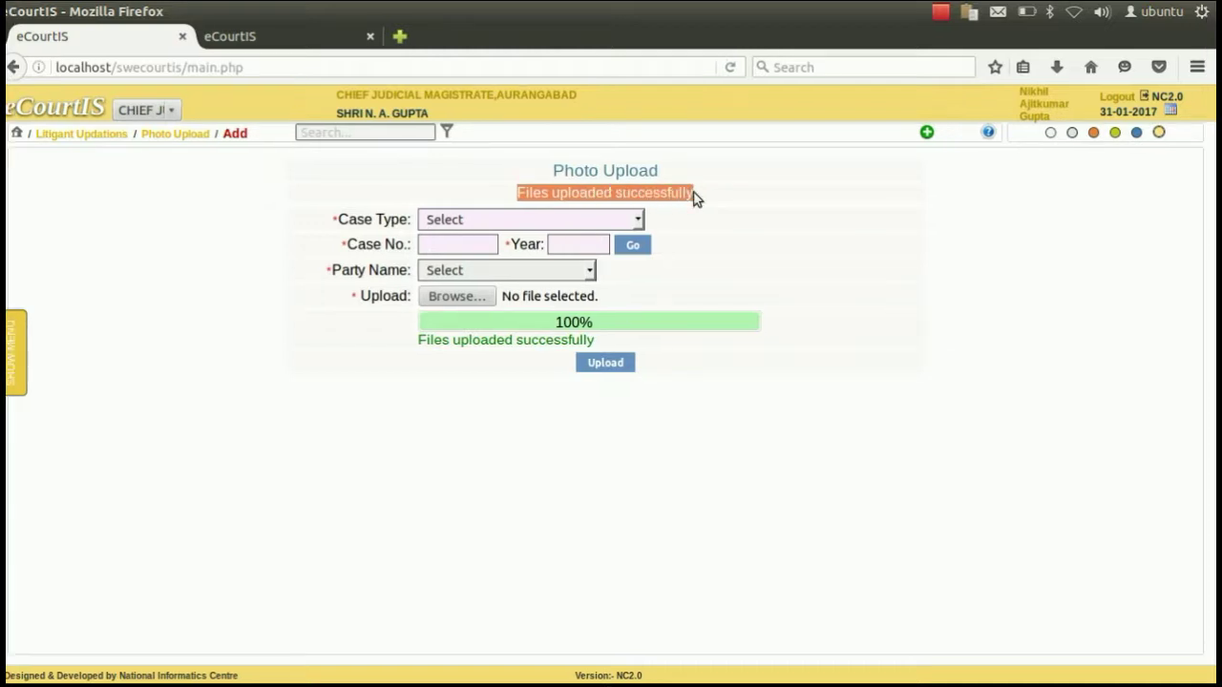
pyautogui.moveTo(26, 366)
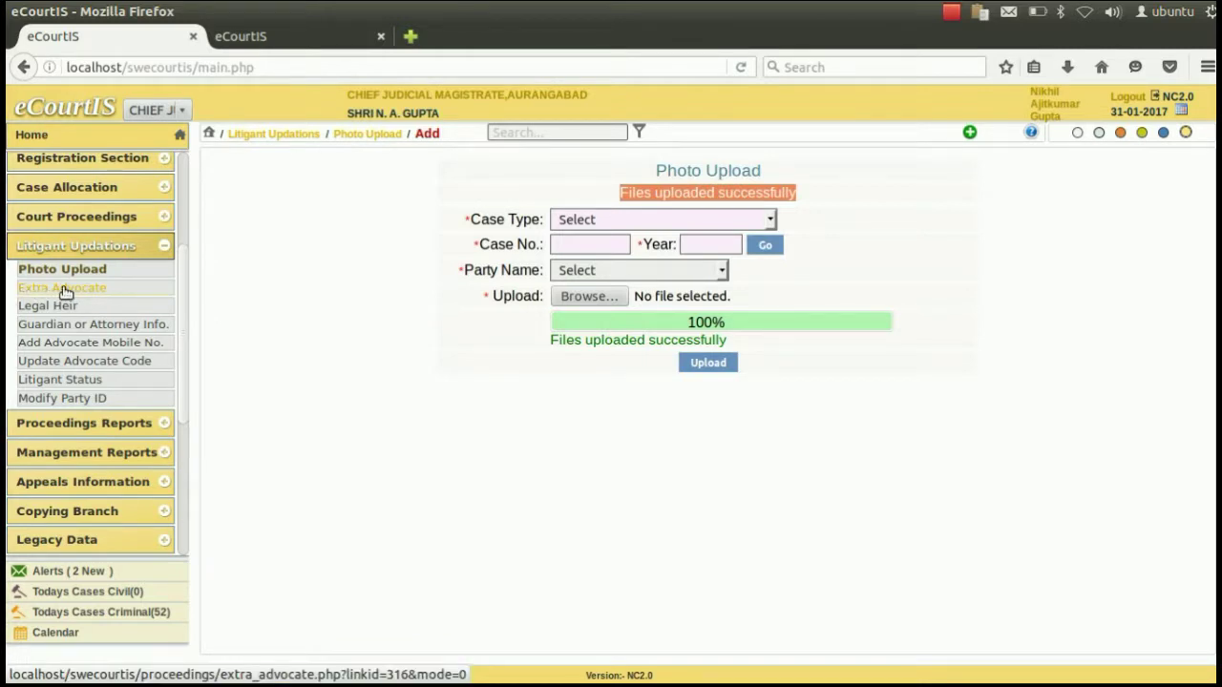
# In the Extra Advocate form, look up R.C.C.-30 case 2 of 2017, which is reported missing.
pyautogui.click(66, 289)
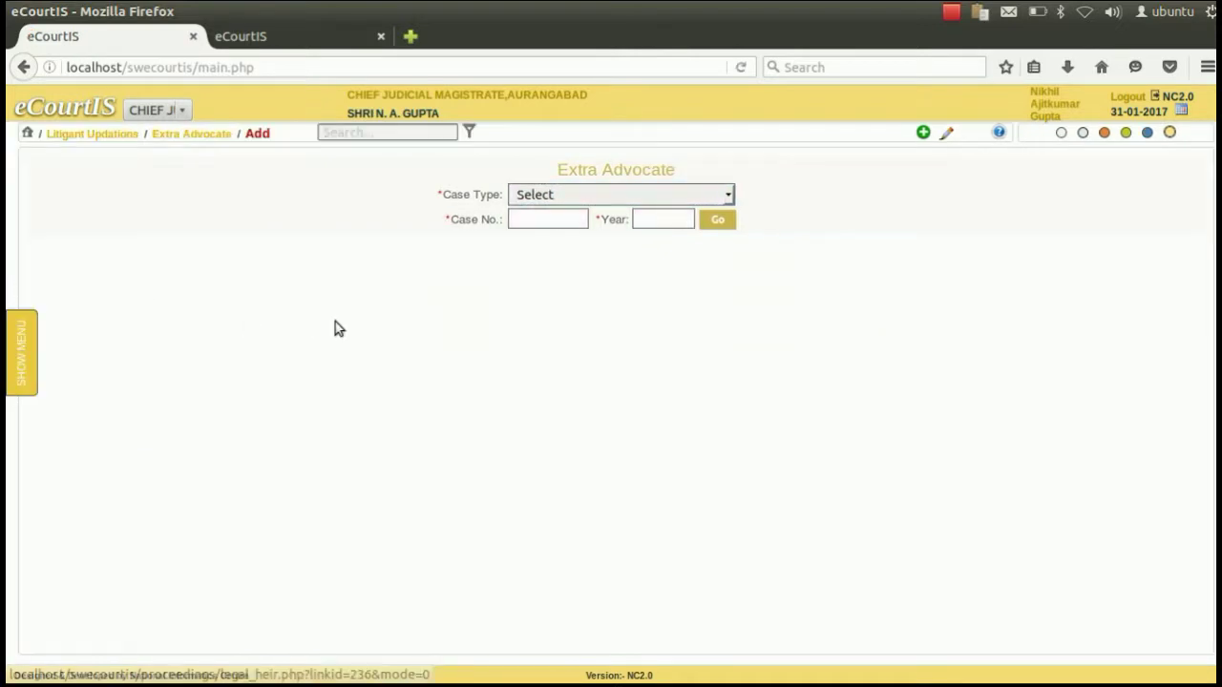
pyautogui.click(591, 198)
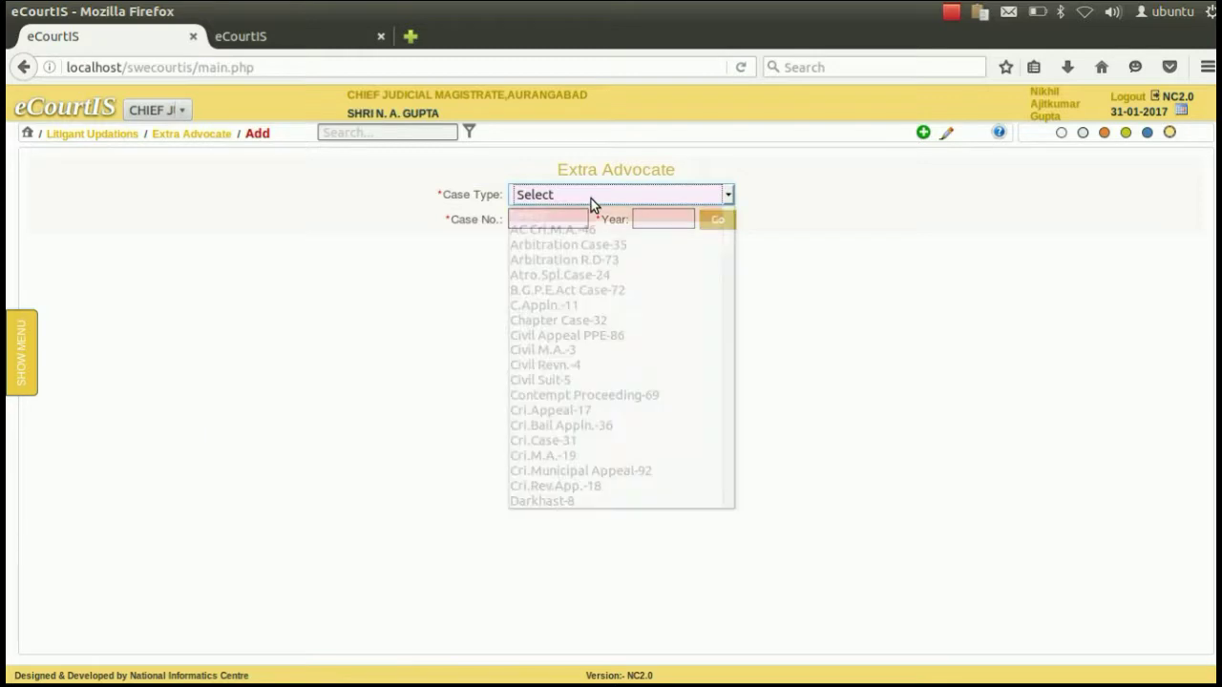
pyautogui.press('r')
pyautogui.press('Down')
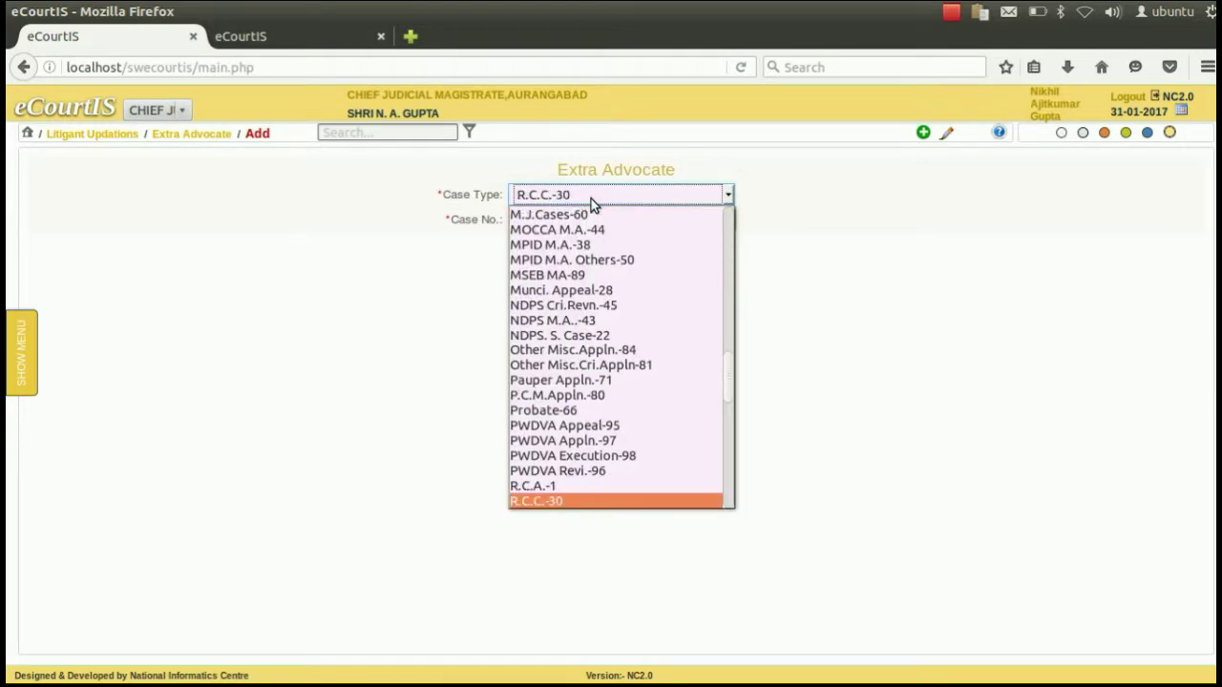
pyautogui.press('Return')
pyautogui.write('2')
pyautogui.press('Tab')
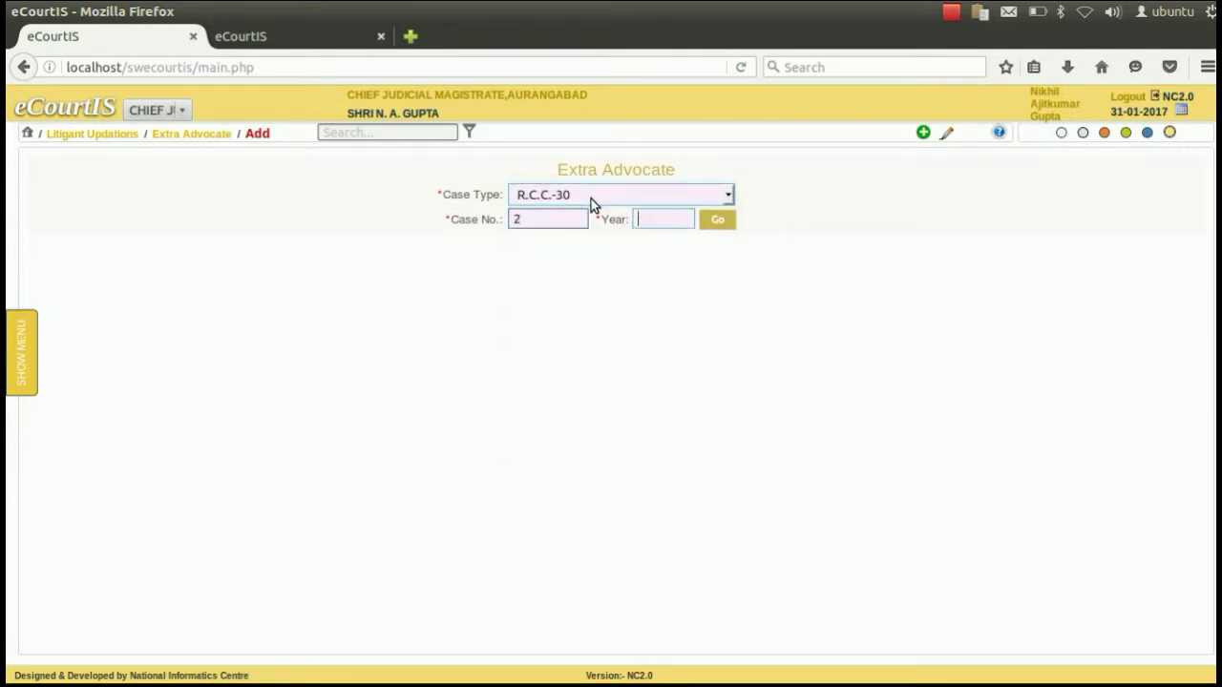
pyautogui.write('2017')
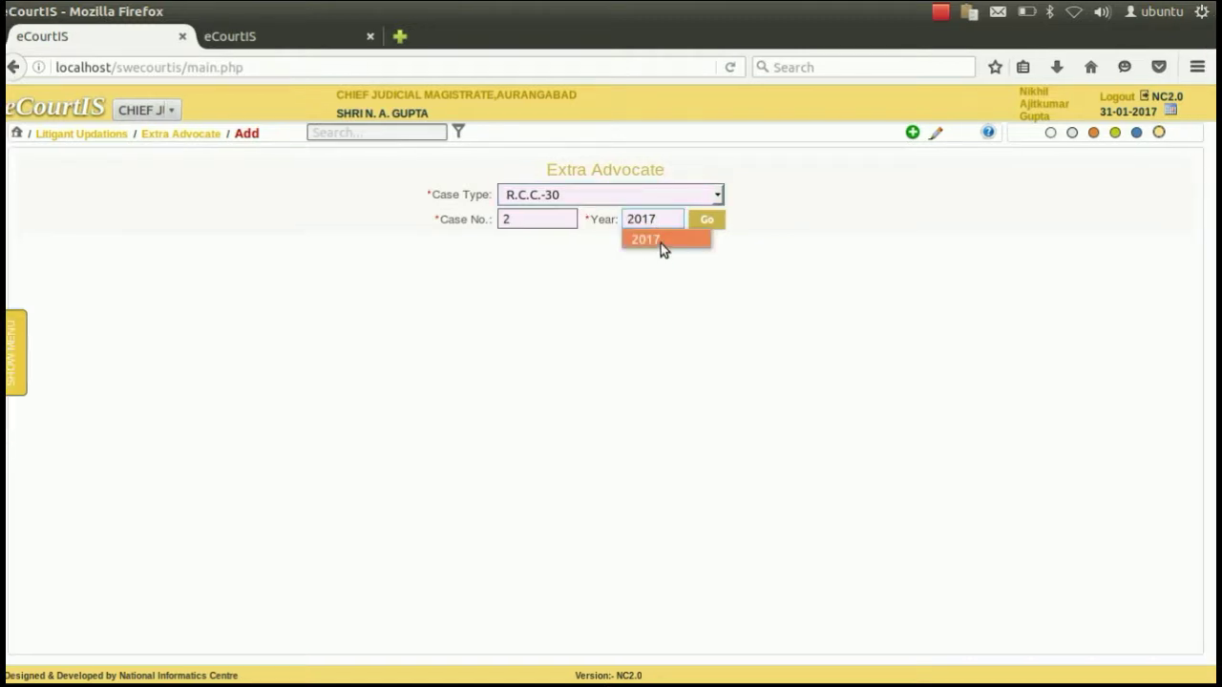
pyautogui.click(660, 242)
pyautogui.click(709, 220)
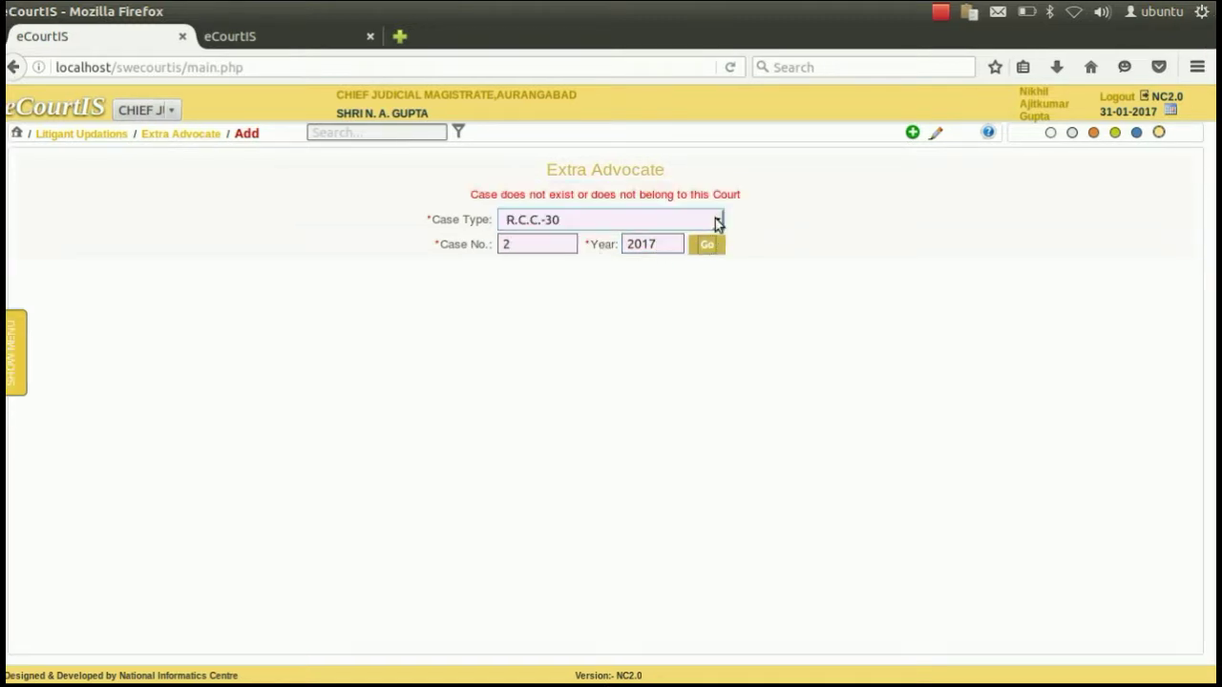
# Change the case type to R.C.S.-27.
pyautogui.click(633, 221)
pyautogui.press('Down')
pyautogui.press('Tab')
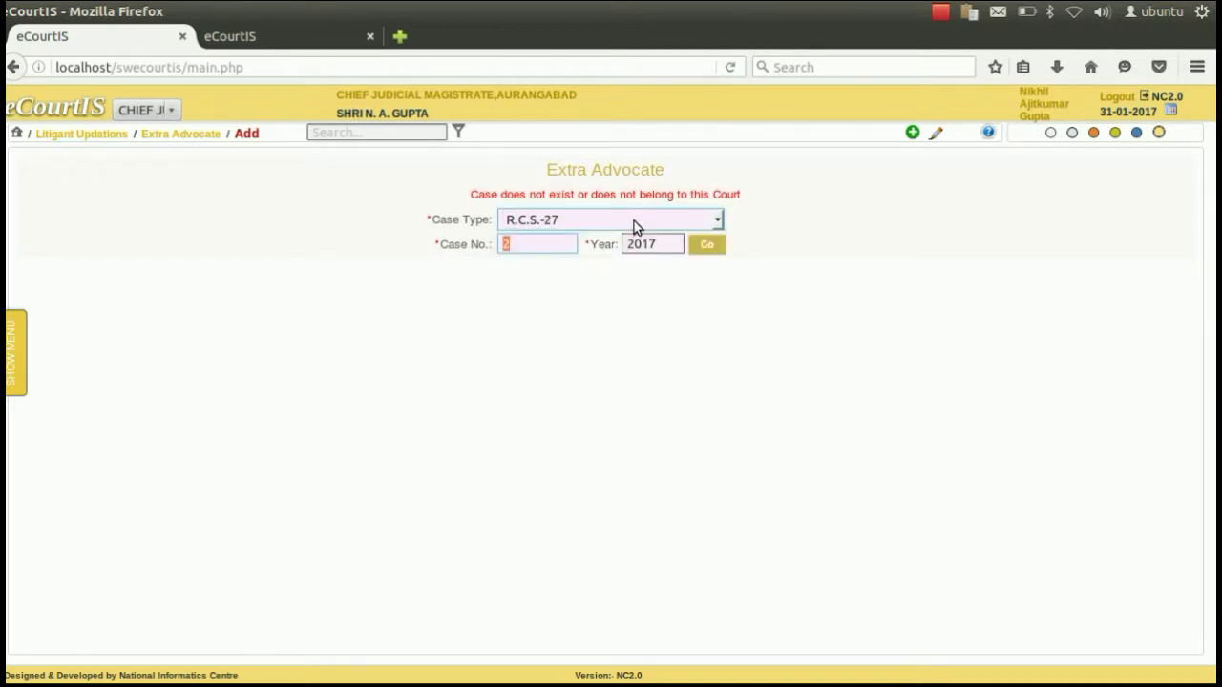
# Load R.C.S.-27 case 2 of 2017 and choose the first petitioner as the party.
pyautogui.click(697, 246)
pyautogui.click(635, 276)
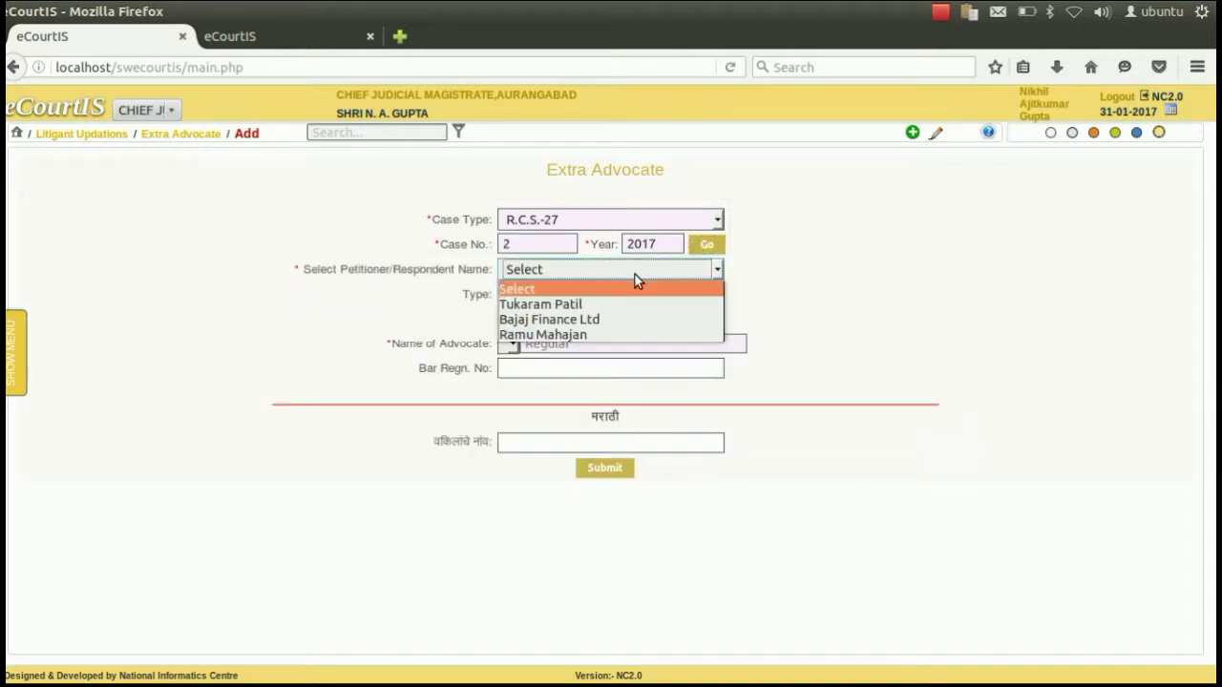
pyautogui.click(580, 304)
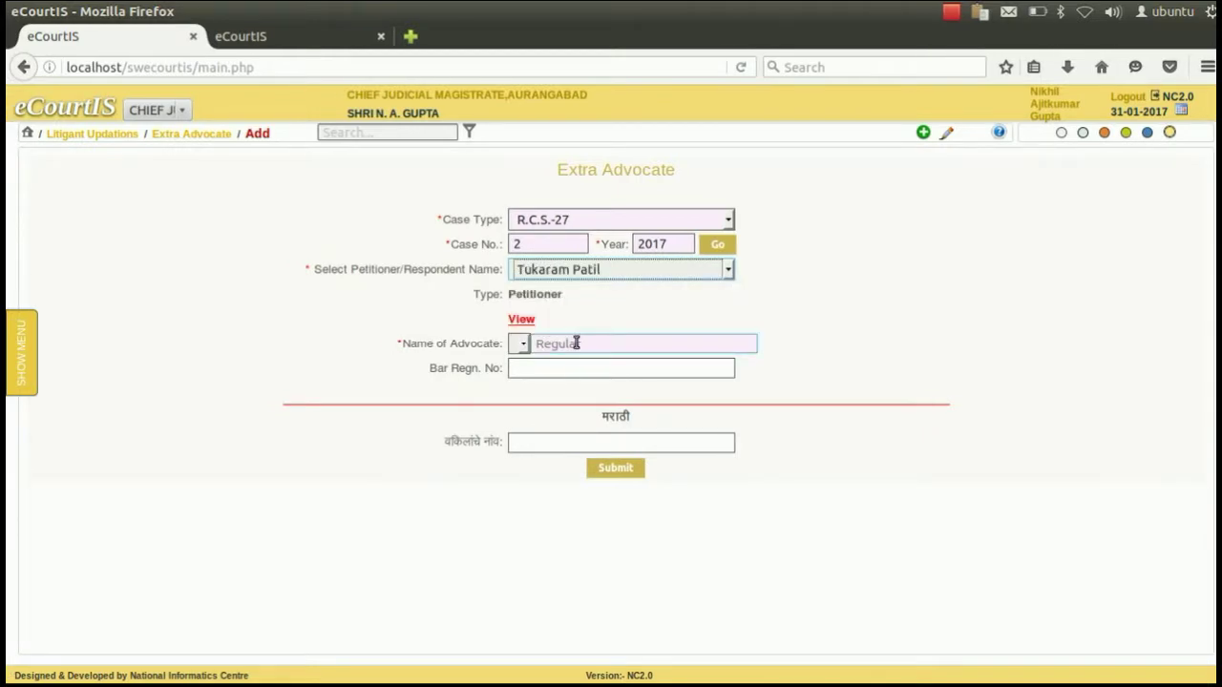
# Search 'patil', pick the matching advocate from the suggestions, and submit the extra advocate.
pyautogui.click(569, 344)
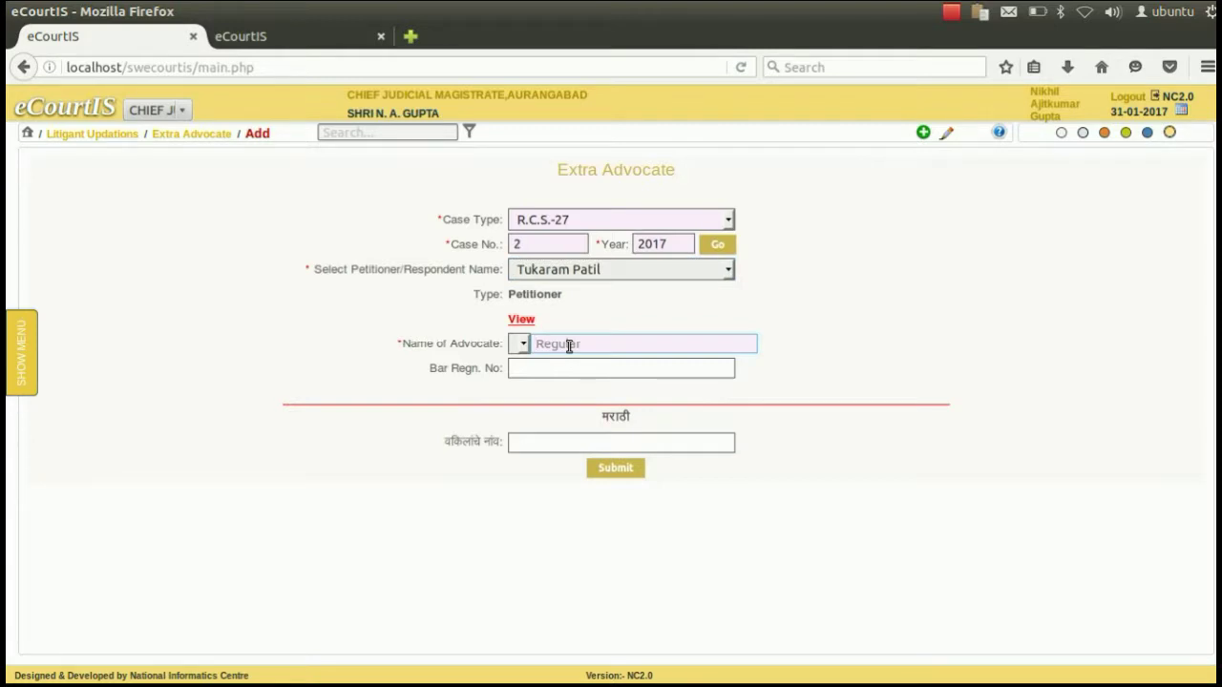
pyautogui.write('patil')
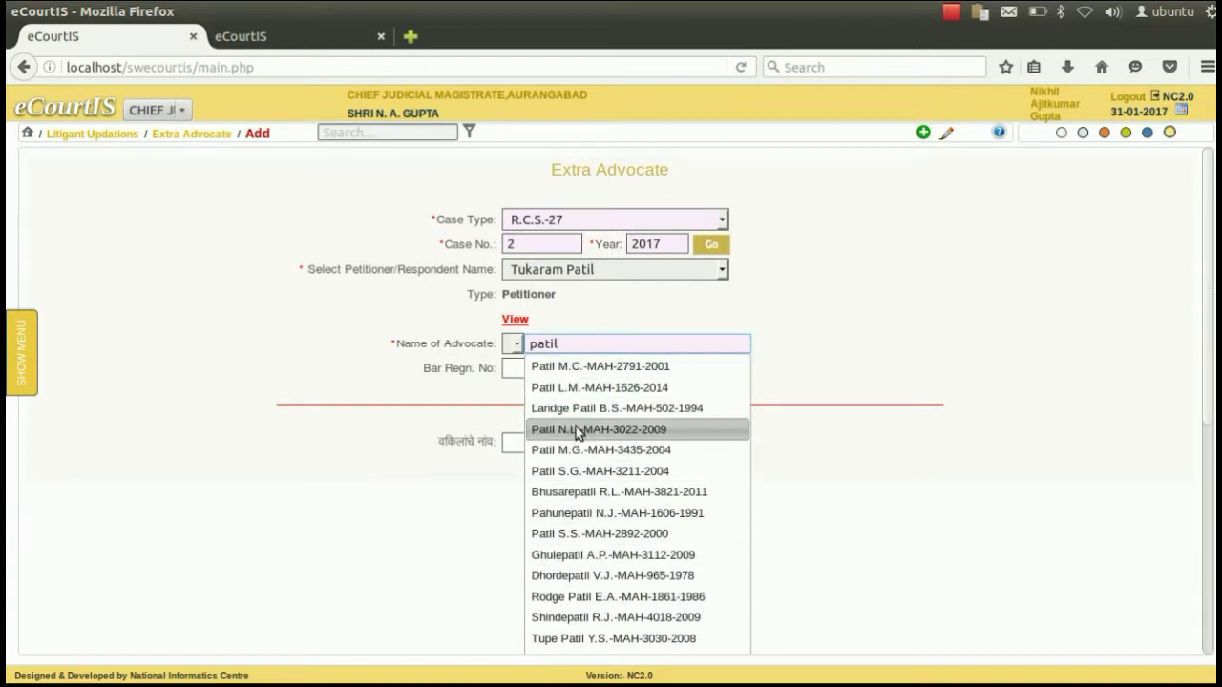
pyautogui.click(576, 596)
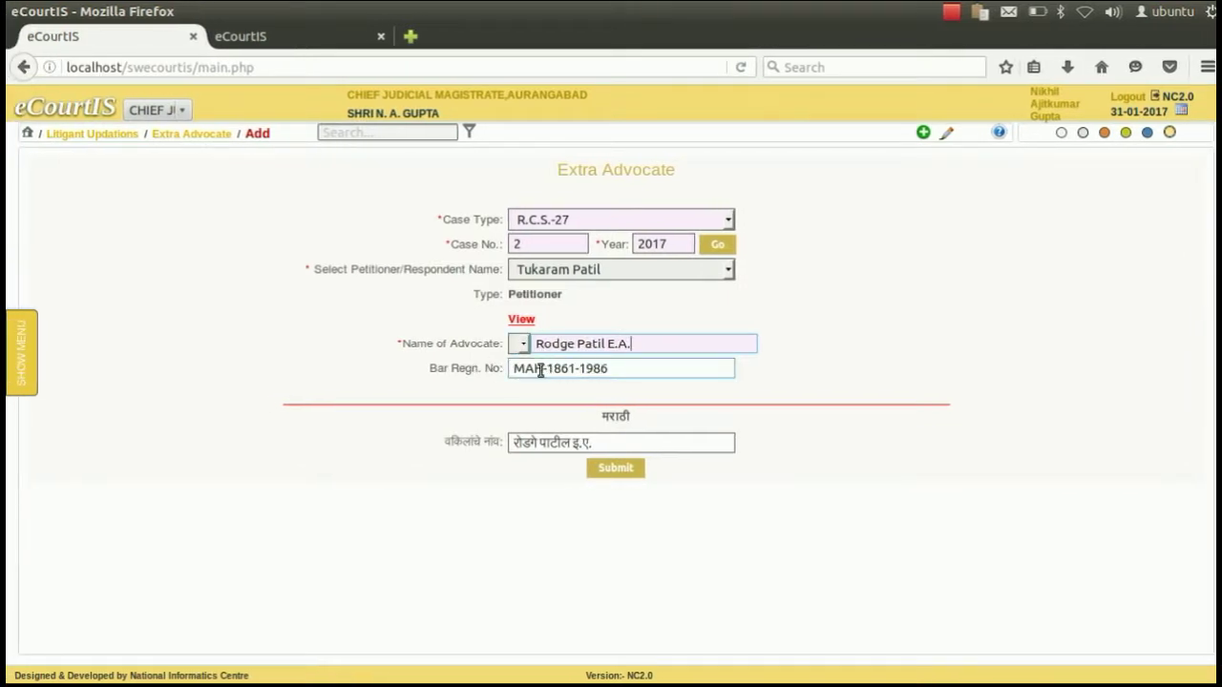
pyautogui.click(523, 443)
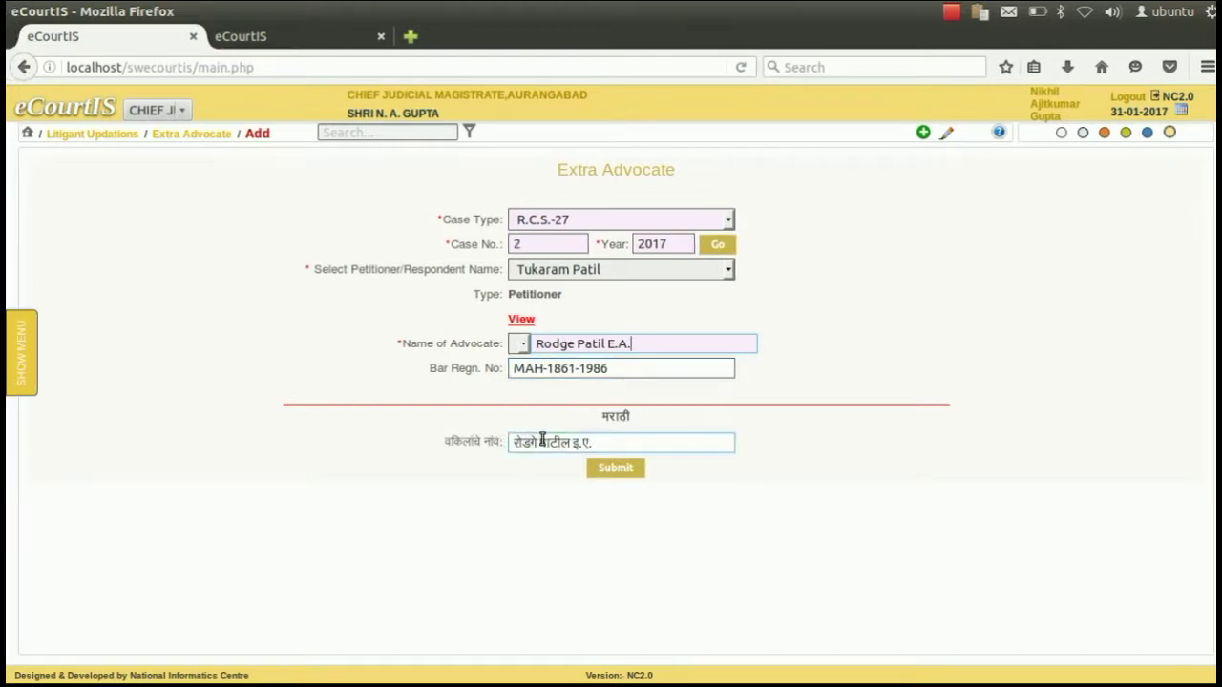
pyautogui.click(604, 414)
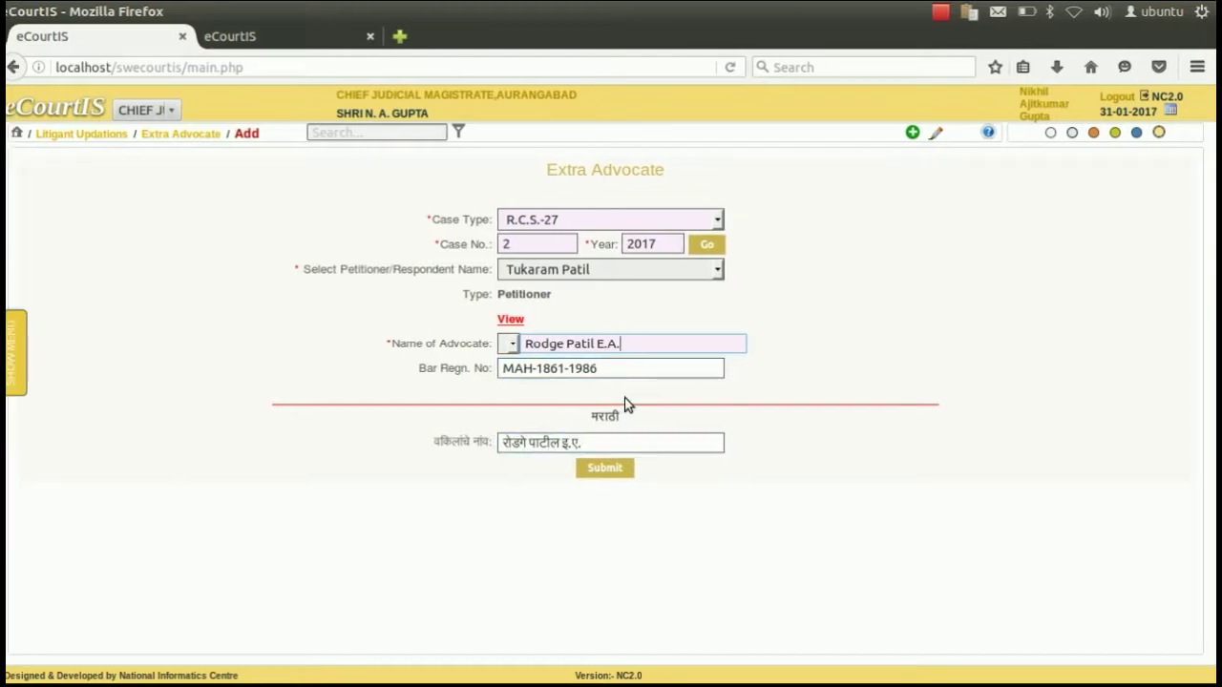
pyautogui.click(613, 469)
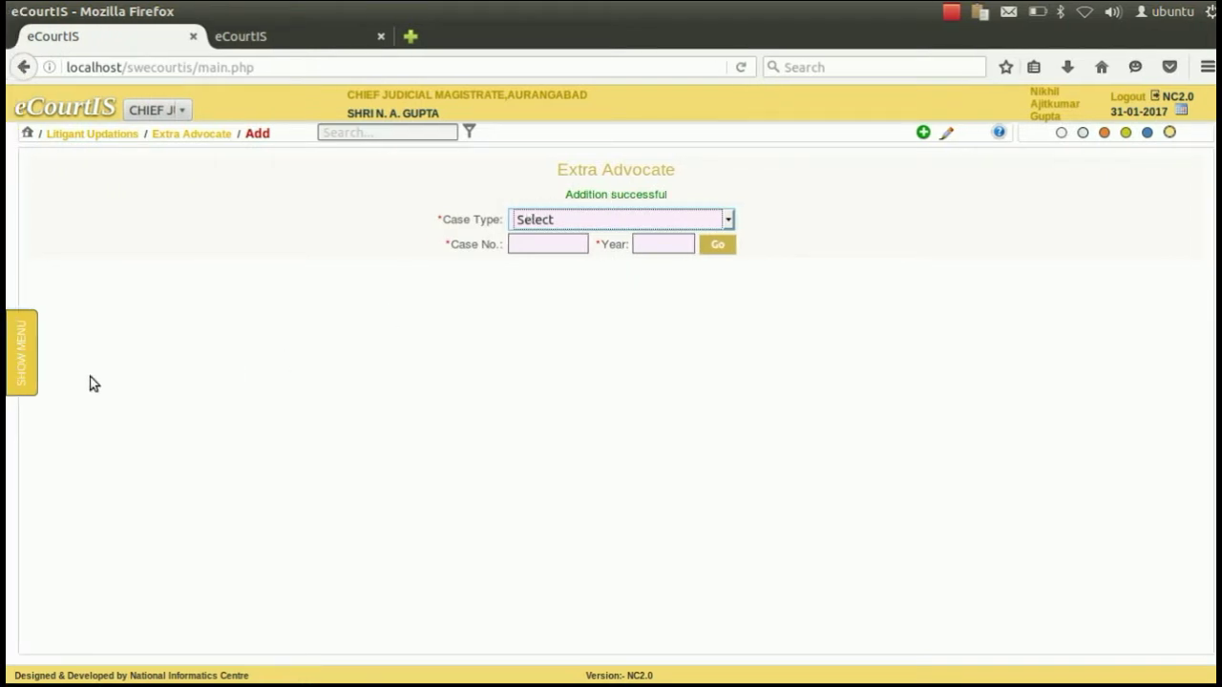
# Go to Litigant Updations > Legal Heir from the side menu.
pyautogui.click(26, 371)
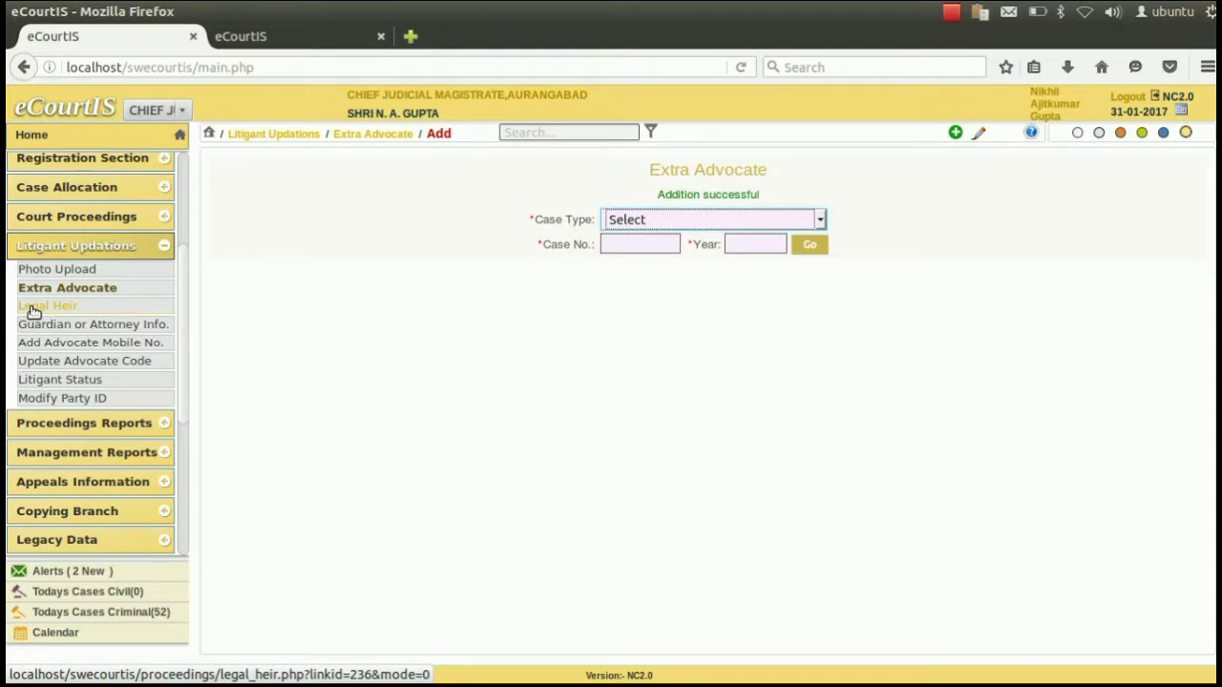
pyautogui.click(33, 310)
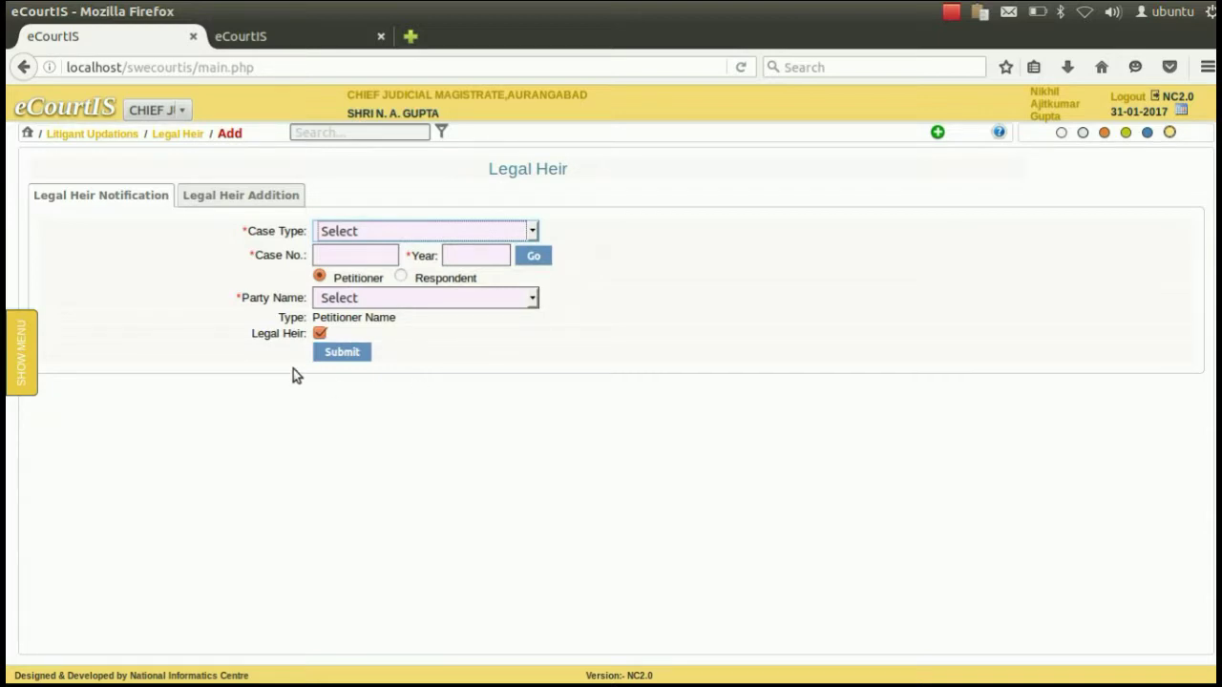
# Go to Litigant Updations > Guardian/Attorney Info from the side menu.
pyautogui.moveTo(31, 355)
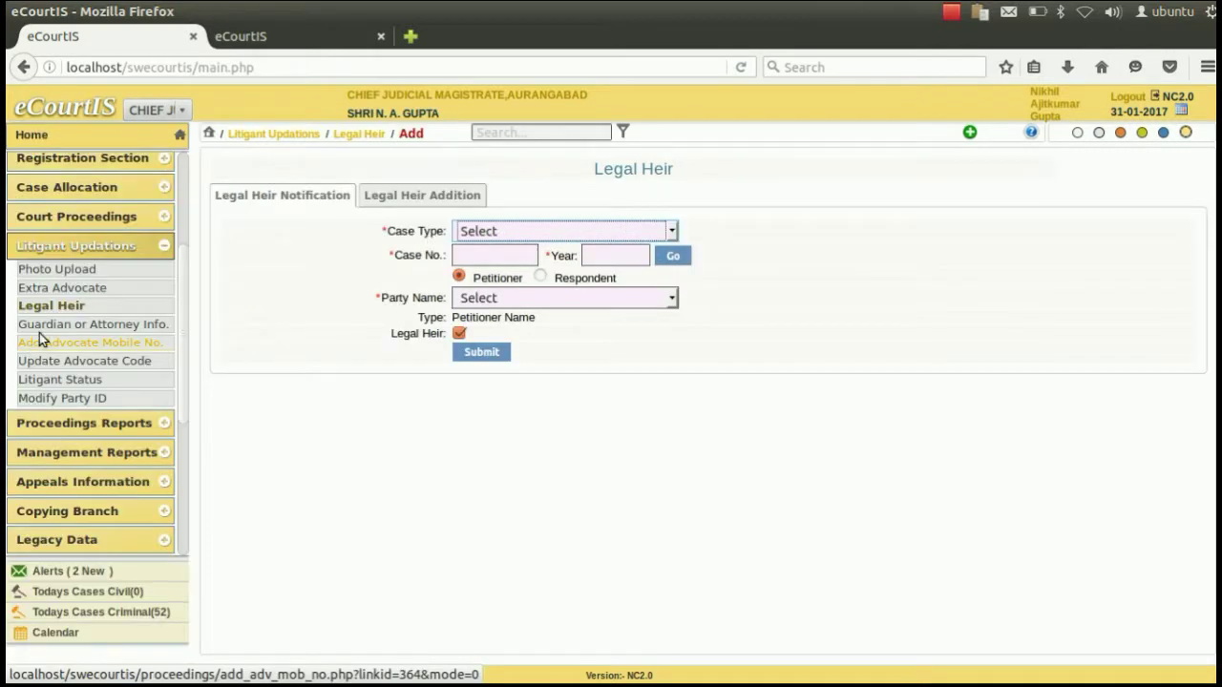
pyautogui.click(43, 326)
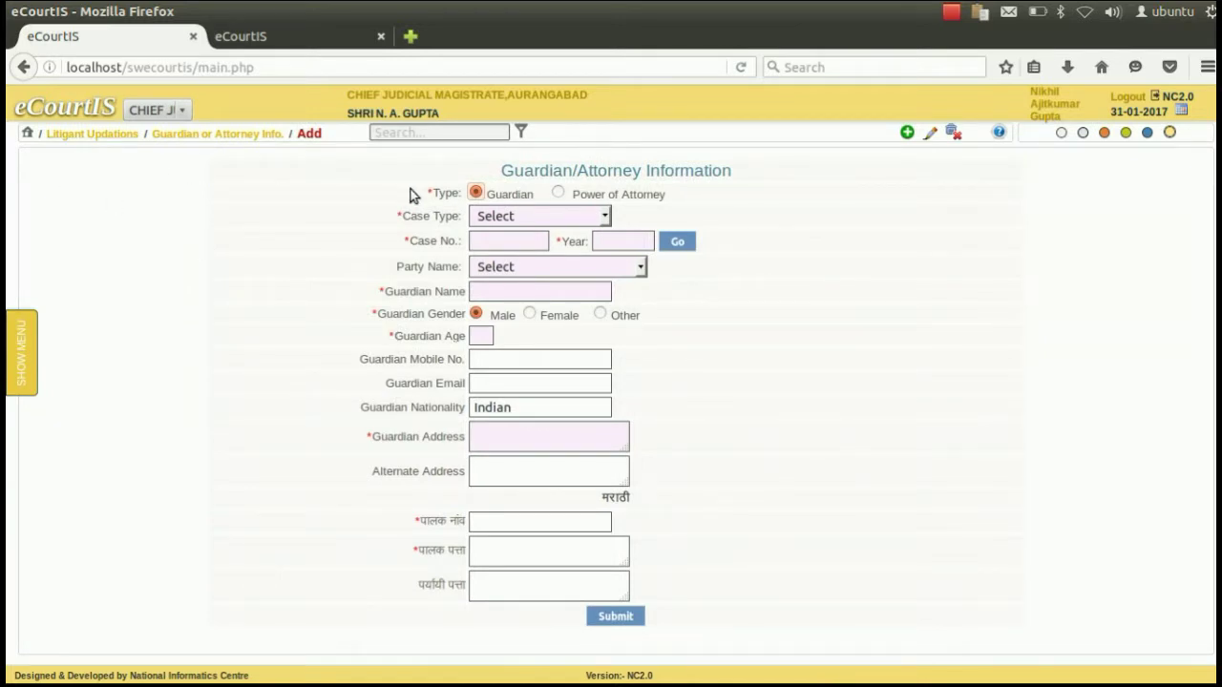
# Set the entry type to Power of Attorney.
pyautogui.click(495, 222)
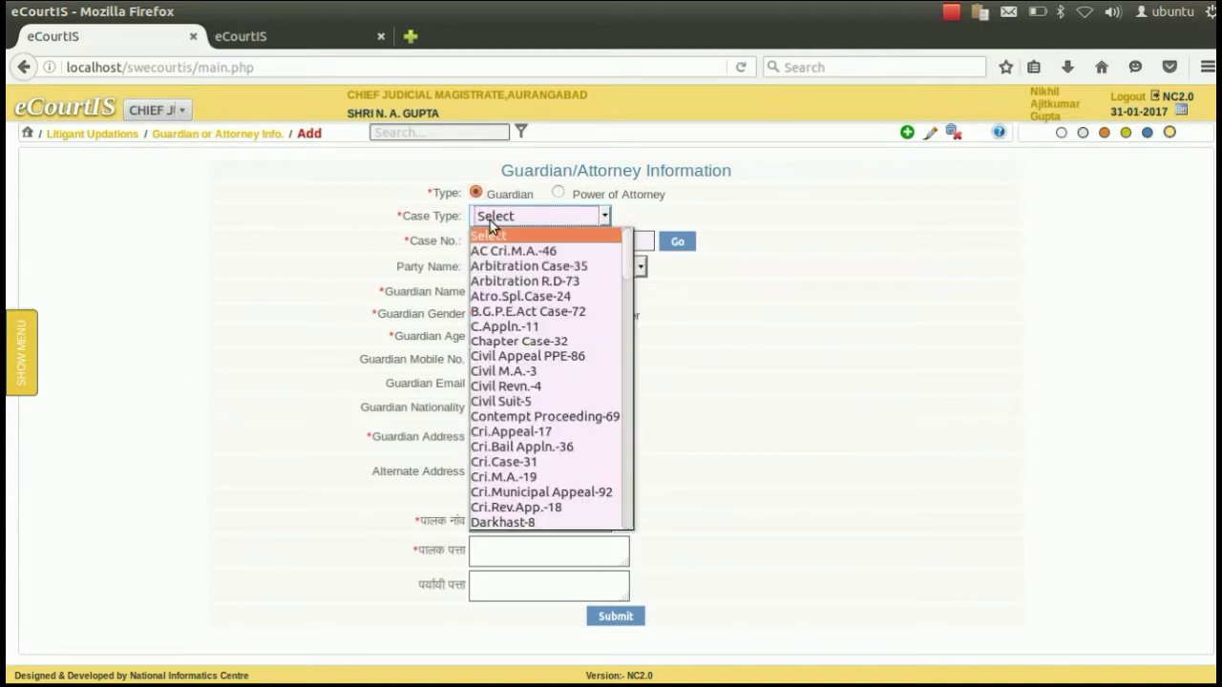
pyautogui.click(405, 211)
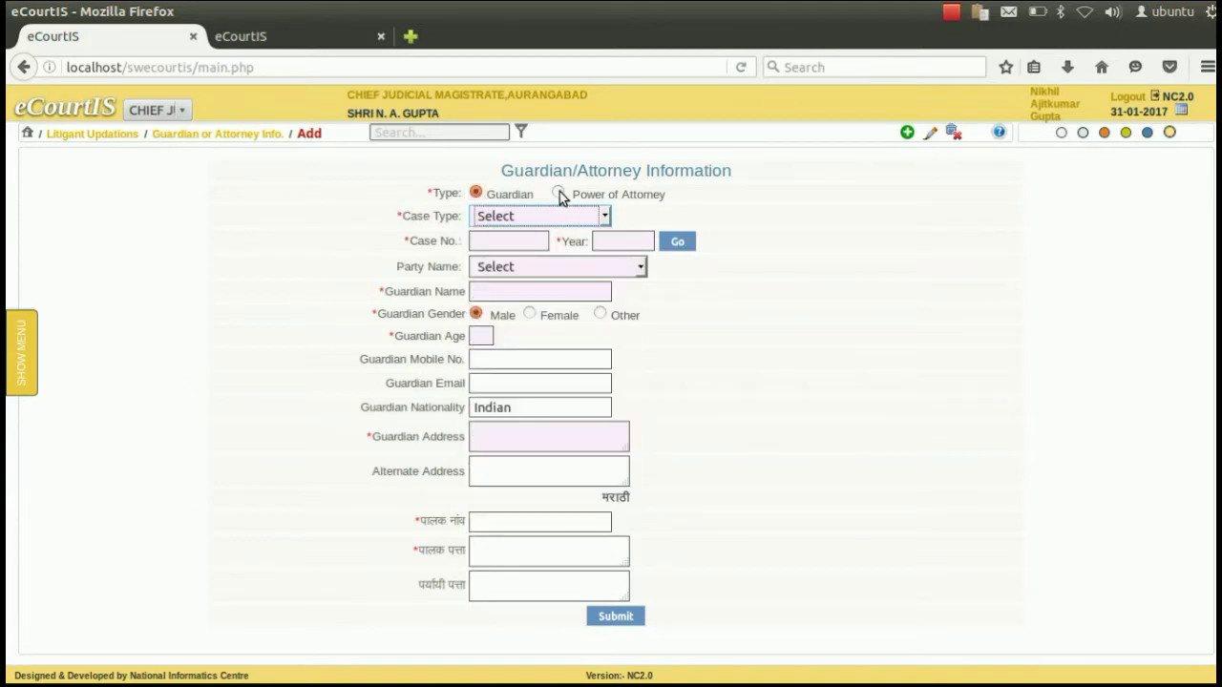
pyautogui.click(558, 192)
pyautogui.click(473, 193)
pyautogui.click(553, 192)
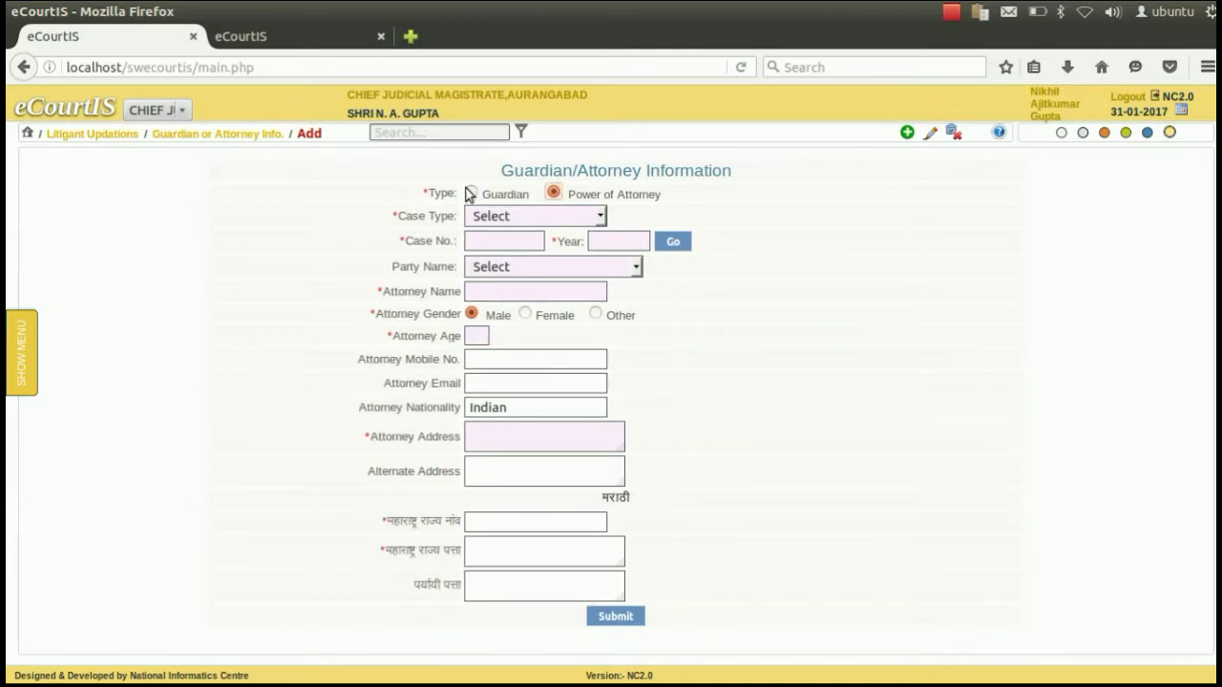
pyautogui.click(470, 192)
pyautogui.click(555, 195)
# Load R.C.S.-27 case 2 of 2017 and choose the first petitioner as the party.
pyautogui.click(530, 214)
pyautogui.press('r')
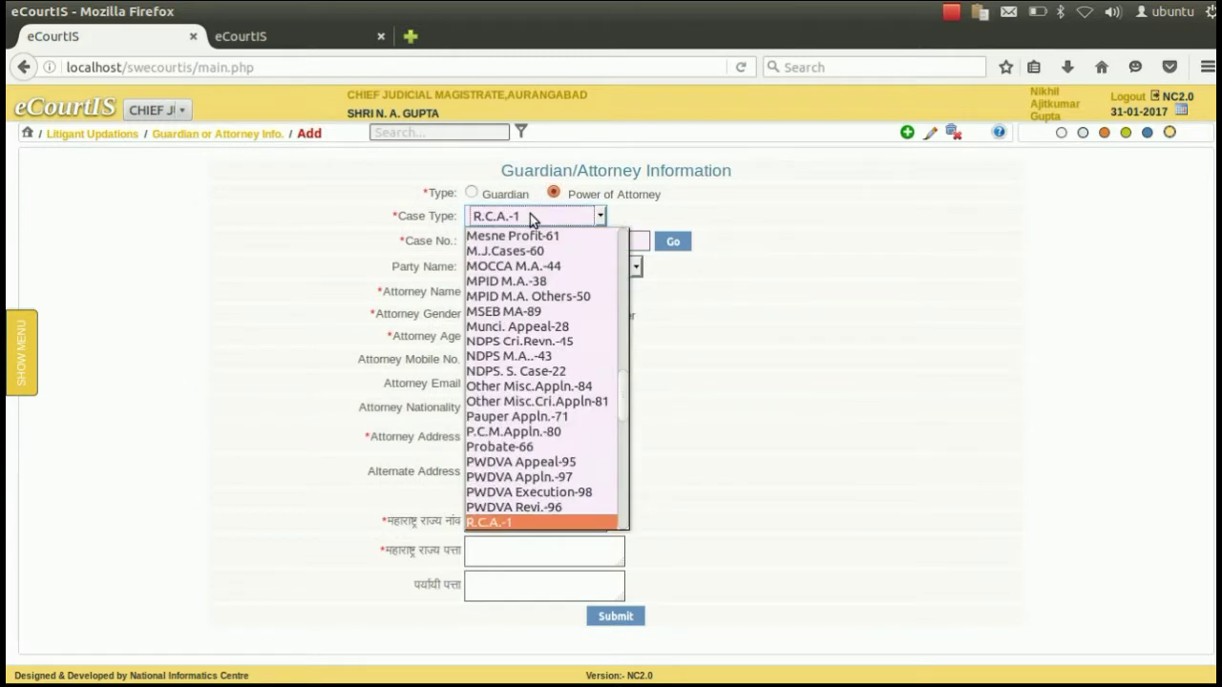
pyautogui.press('Down')
pyautogui.press('Down')
pyautogui.press('Tab')
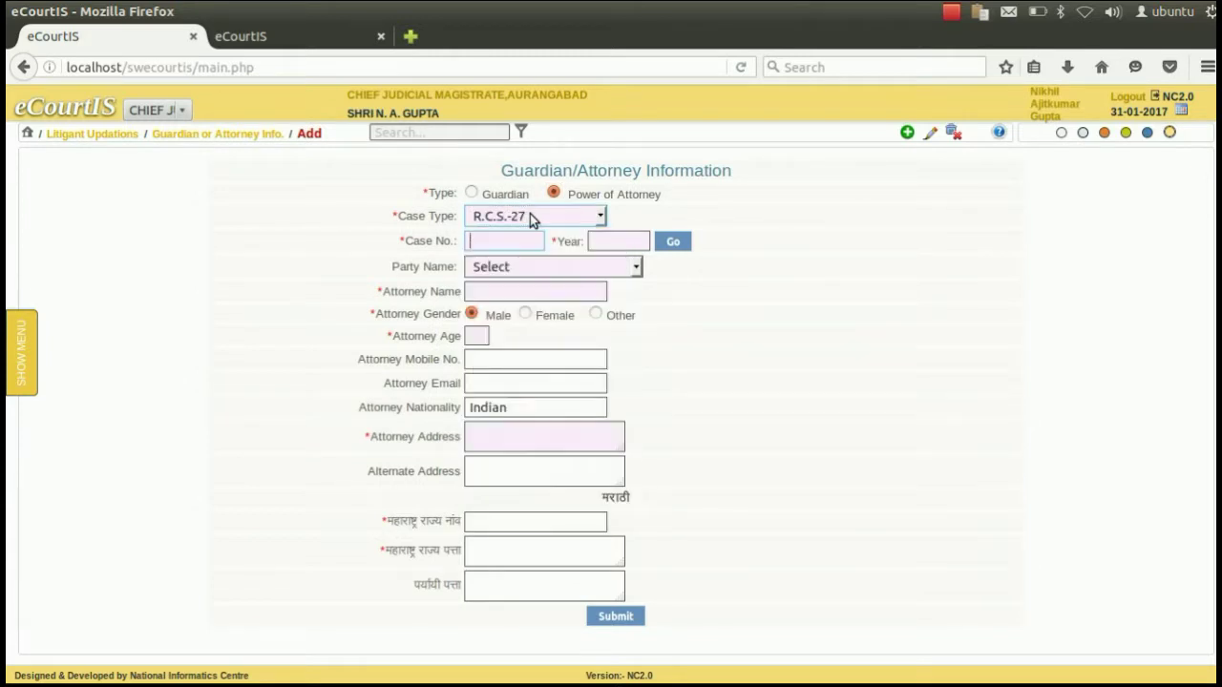
pyautogui.write('2')
pyautogui.press('Tab')
pyautogui.write('20')
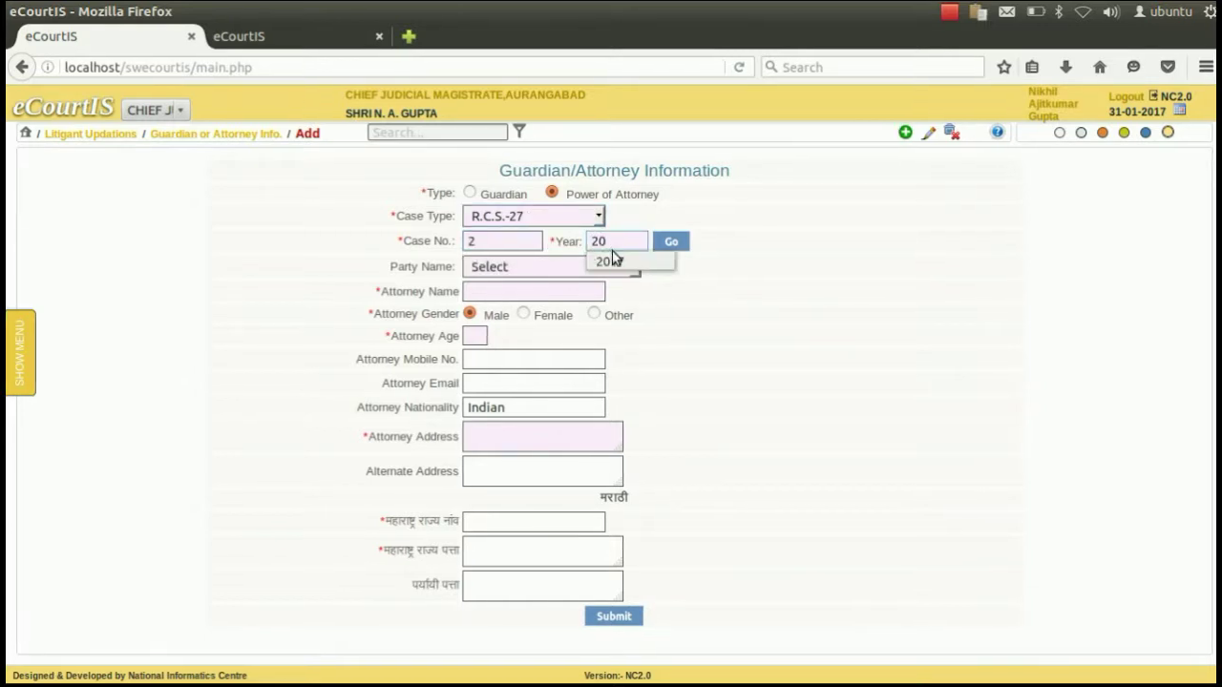
pyautogui.click(611, 259)
pyautogui.click(663, 245)
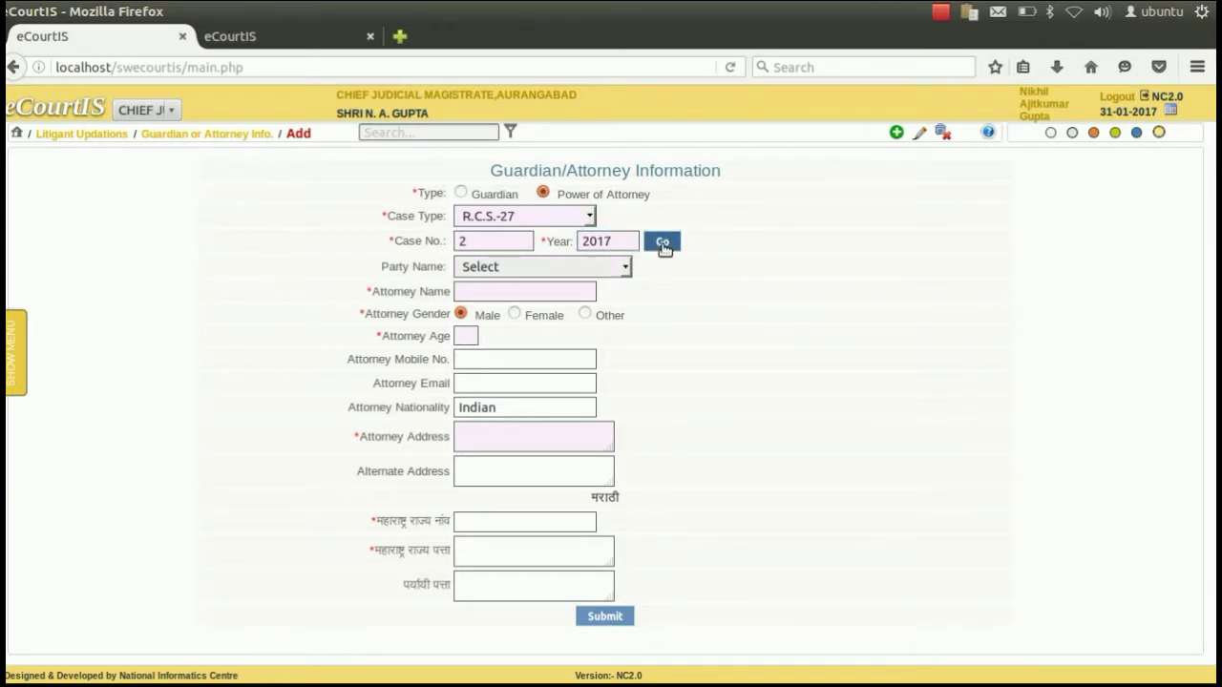
pyautogui.click(597, 266)
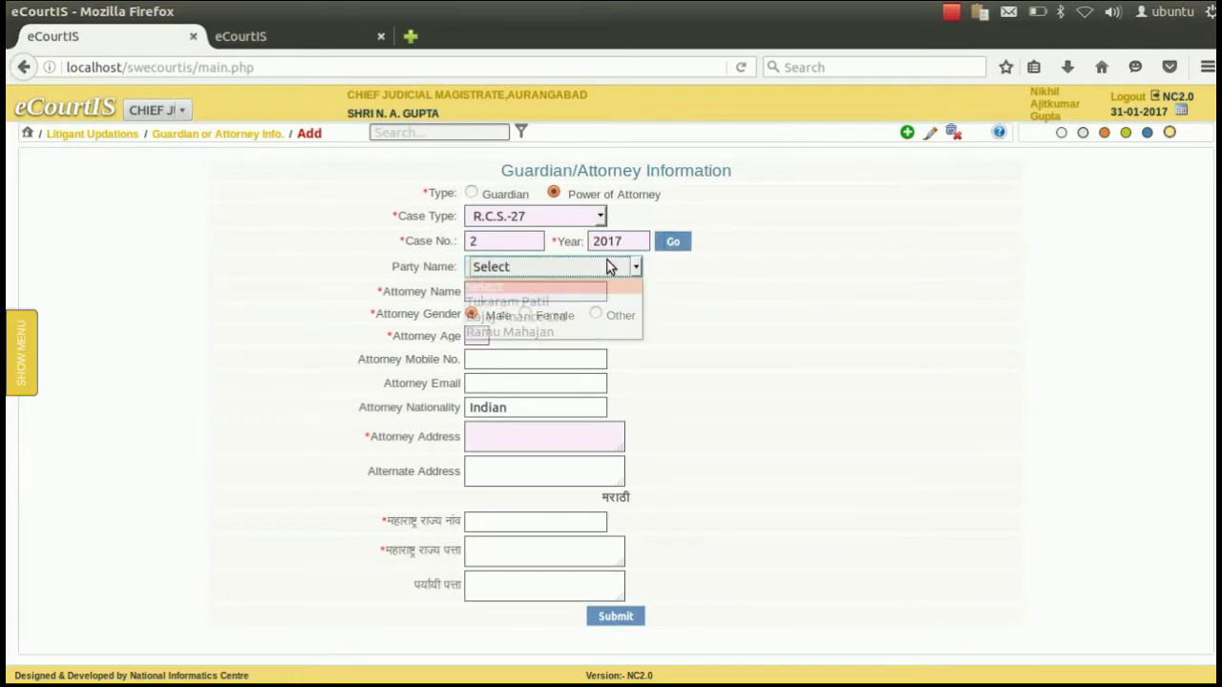
pyautogui.click(565, 302)
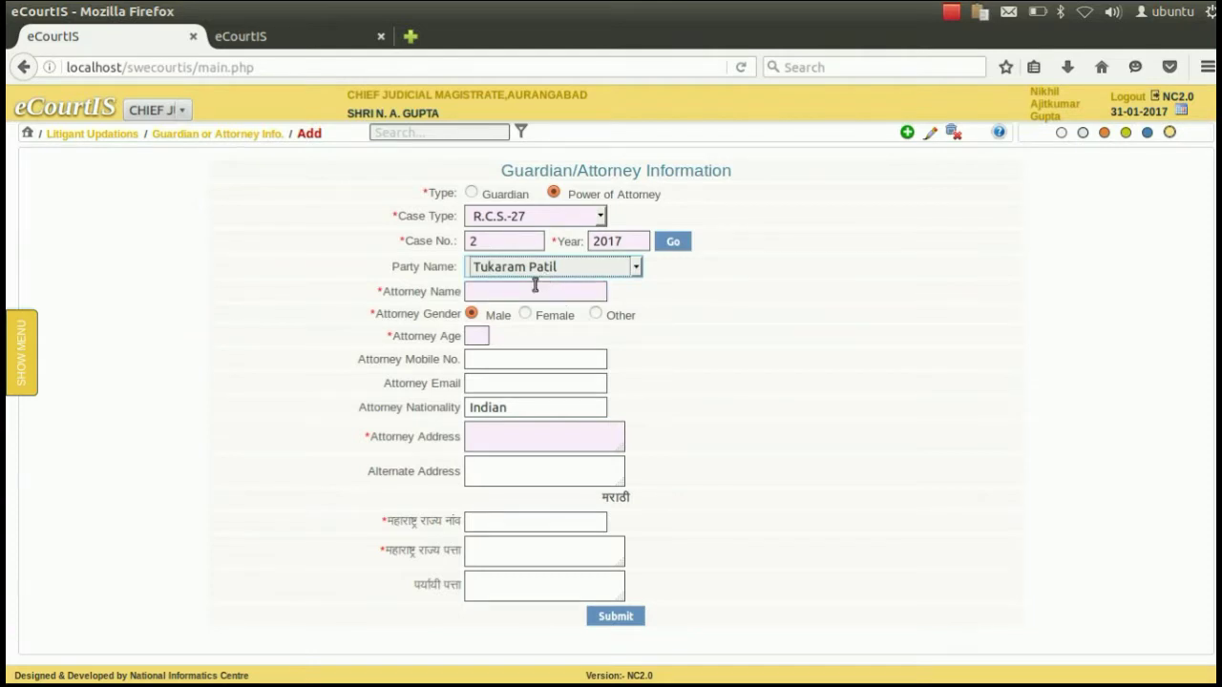
pyautogui.click(524, 289)
# Enter the attorney's name, set gender to Male and age to 33.
pyautogui.write('Si')
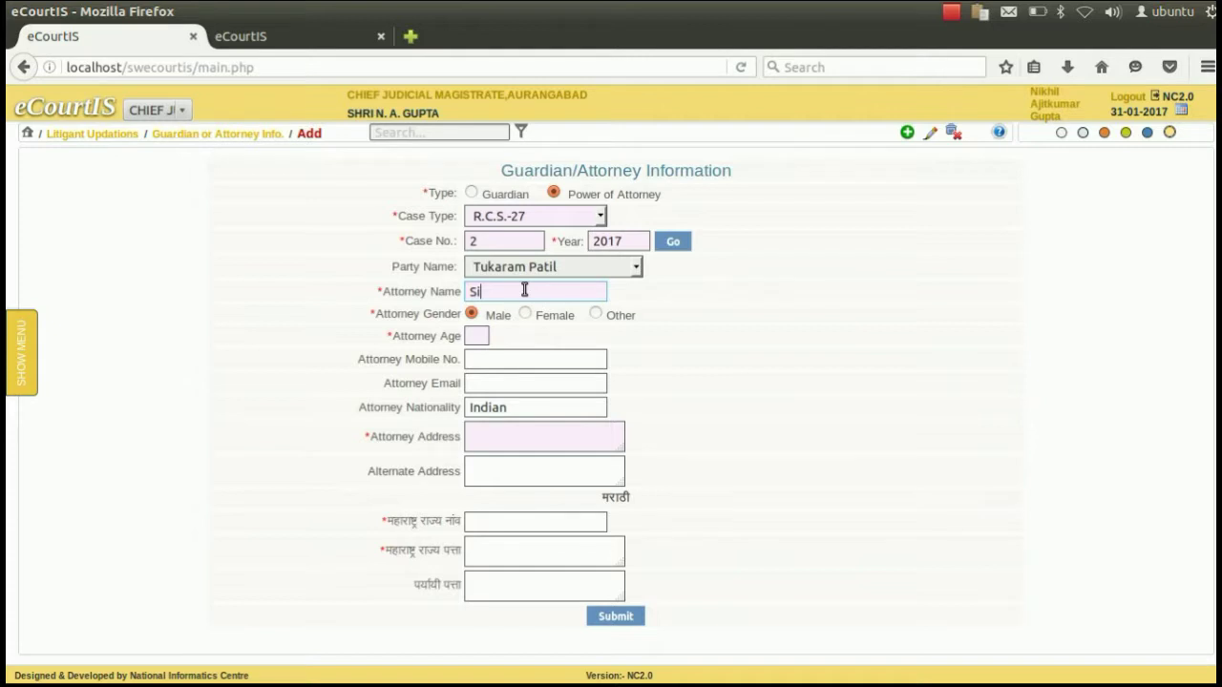
pyautogui.press('BackSpace')
pyautogui.click(525, 314)
pyautogui.click(472, 313)
pyautogui.click(482, 333)
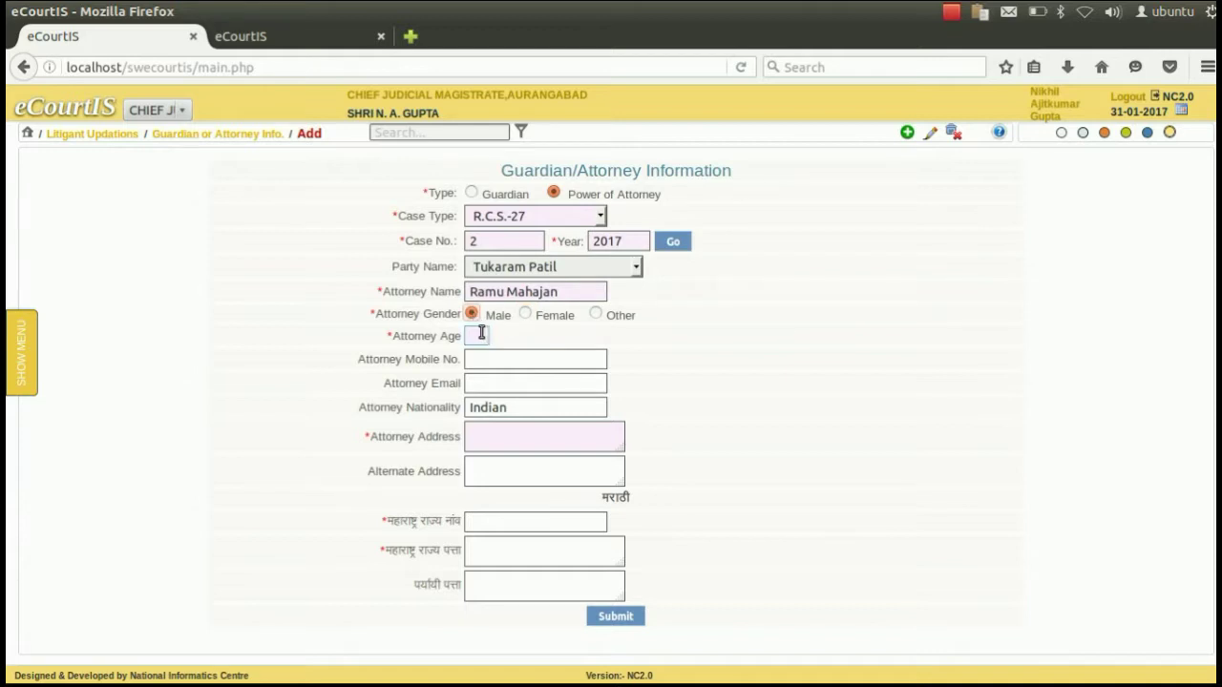
pyautogui.write('33')
# Fill in the attorney's mobile number and address.
pyautogui.click(522, 354)
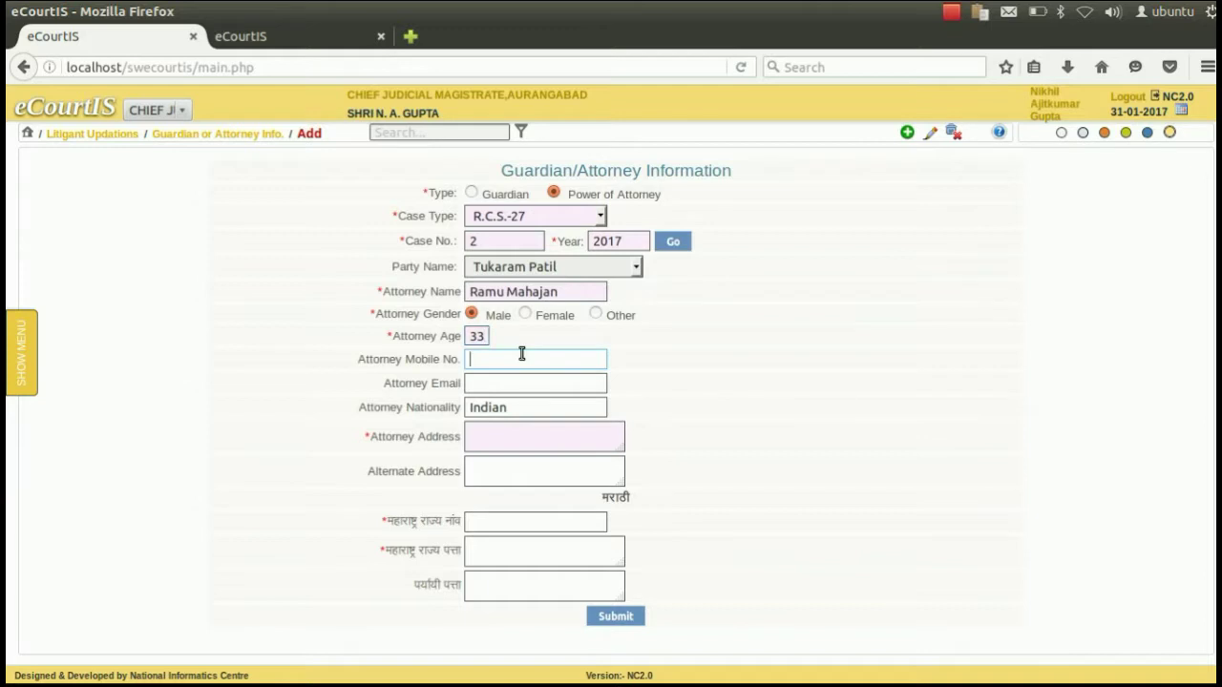
pyautogui.write('8888888888')
pyautogui.press('Tab')
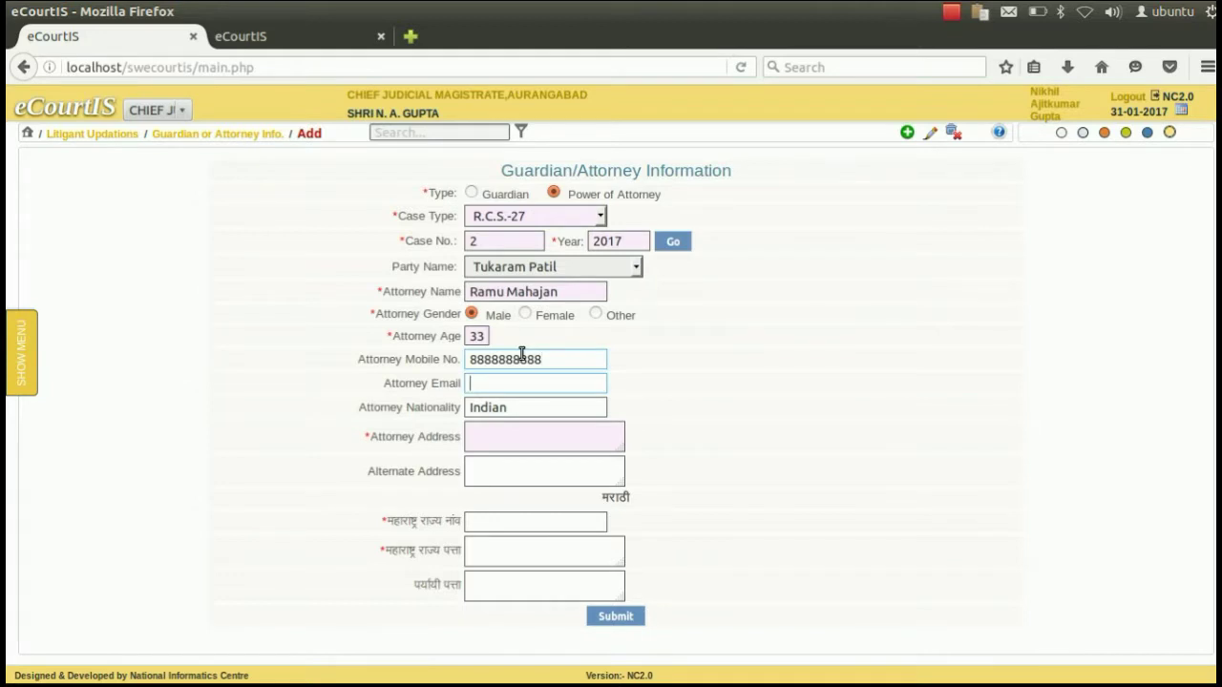
pyautogui.click(506, 435)
pyautogui.write('A')
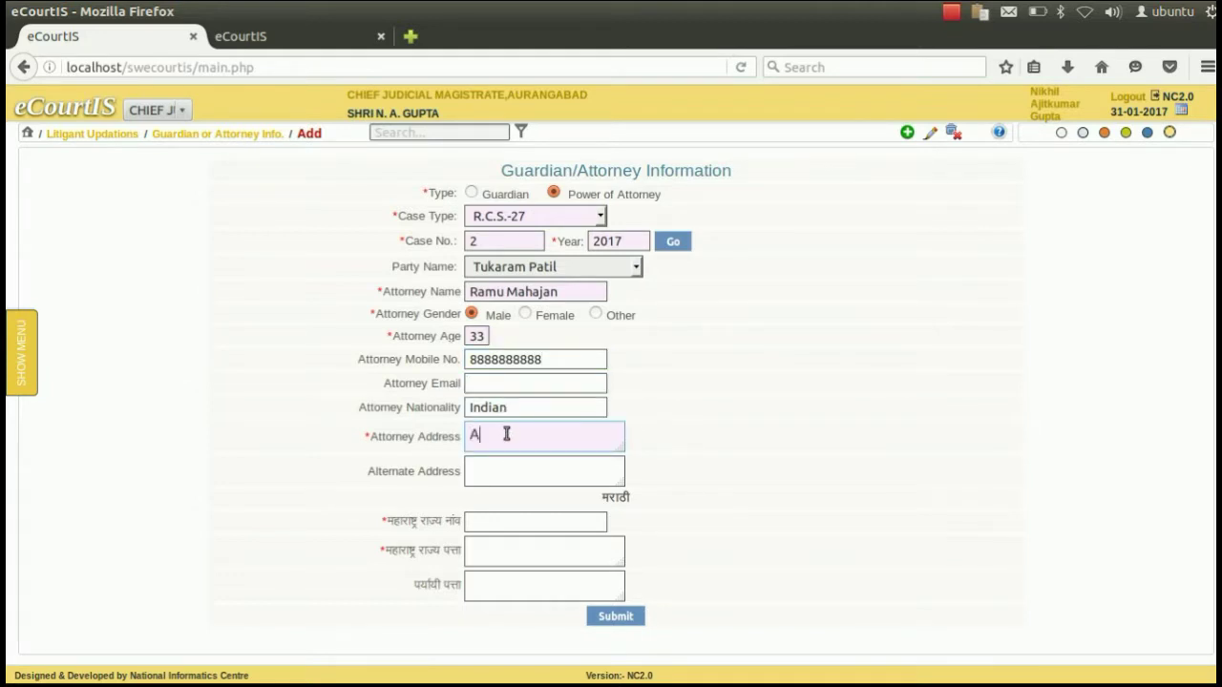
pyautogui.write('urangabad')
pyautogui.press('Tab')
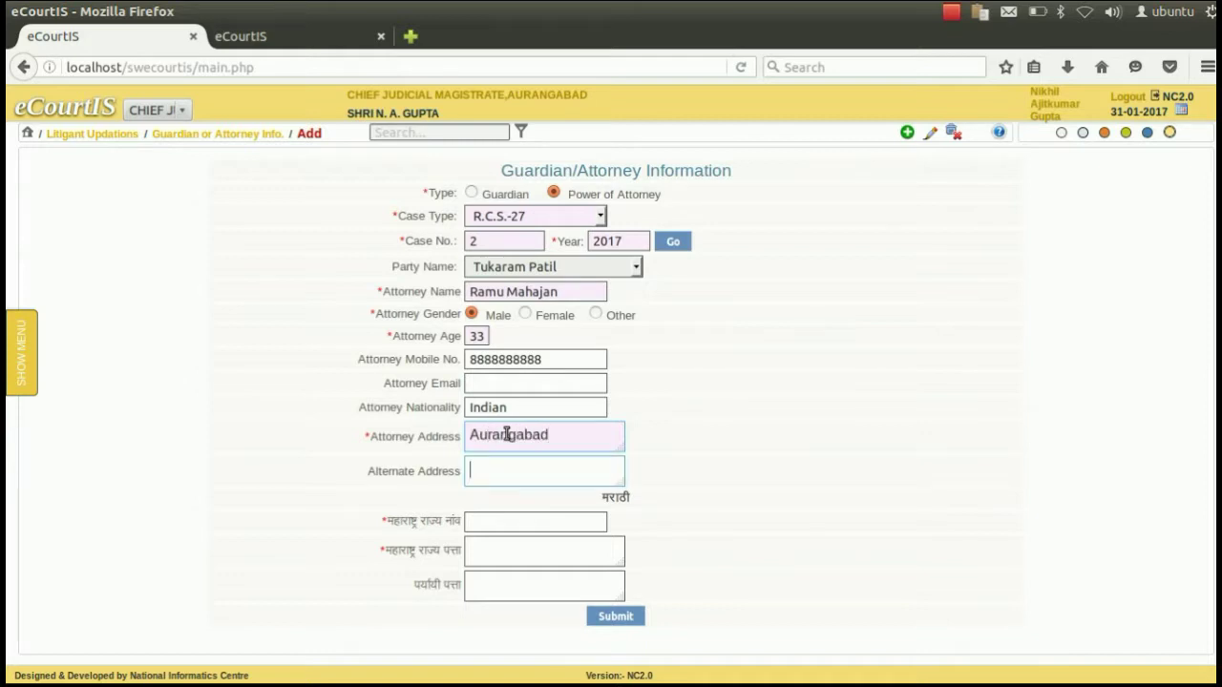
pyautogui.click(533, 524)
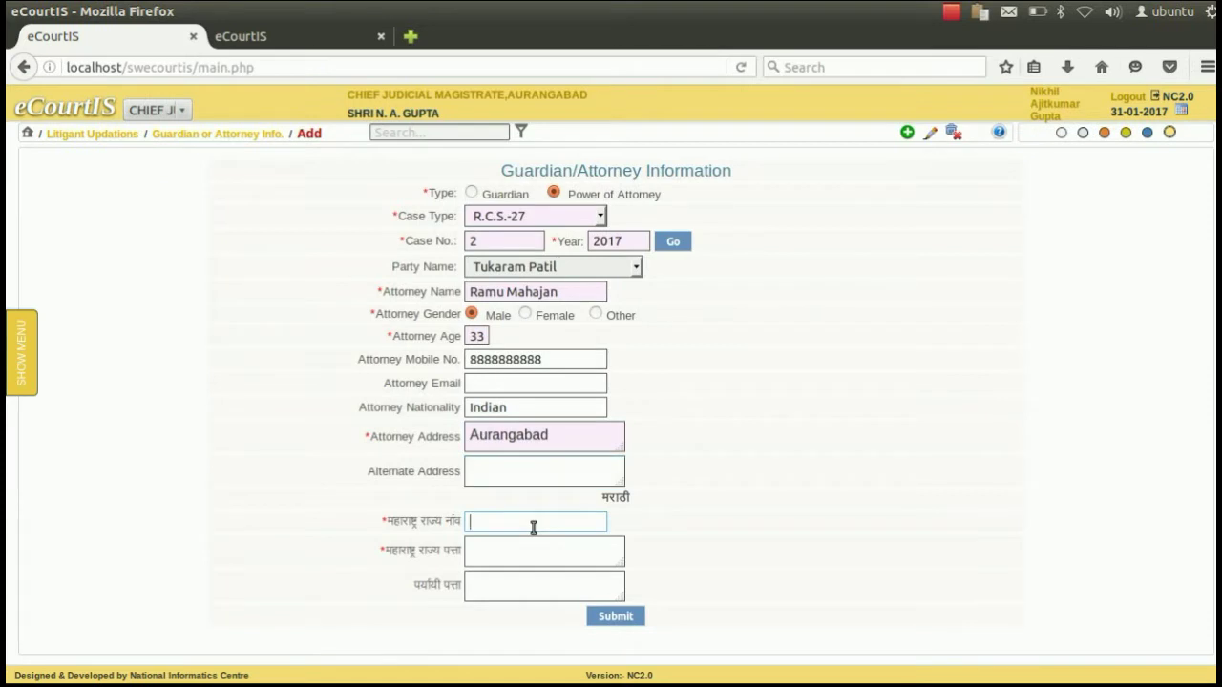
# Paste the correct Marathi name from clipboard history into the Marathi name field.
pyautogui.click(978, 14)
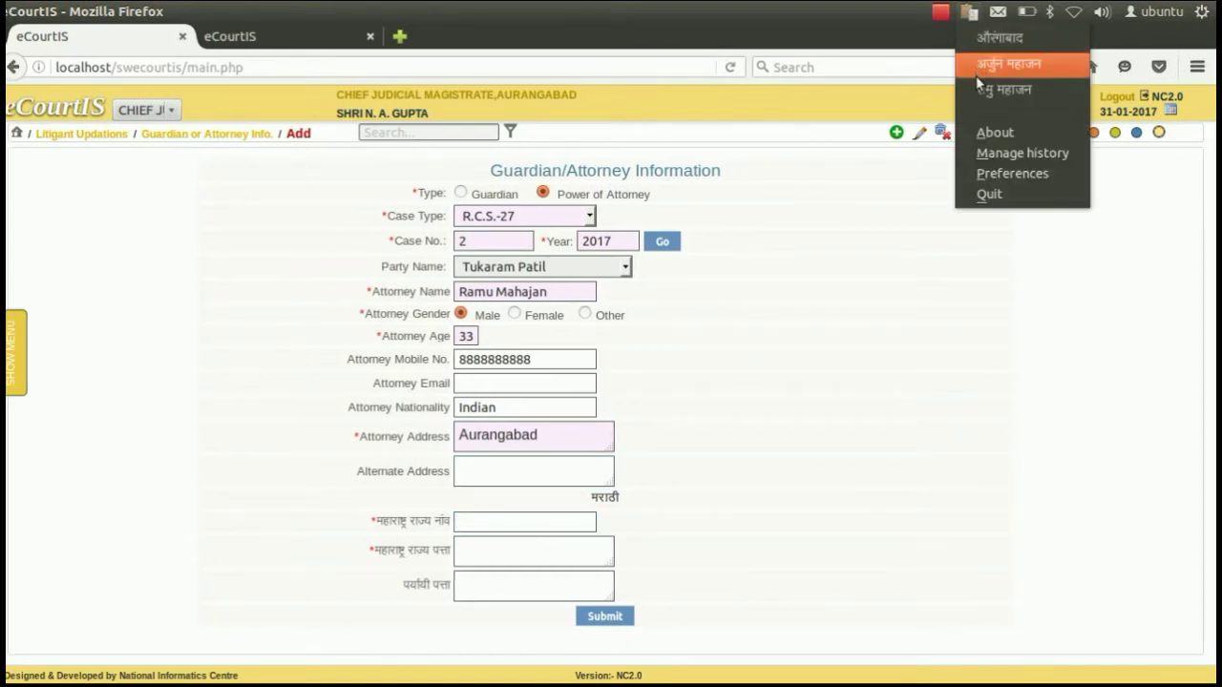
pyautogui.click(997, 89)
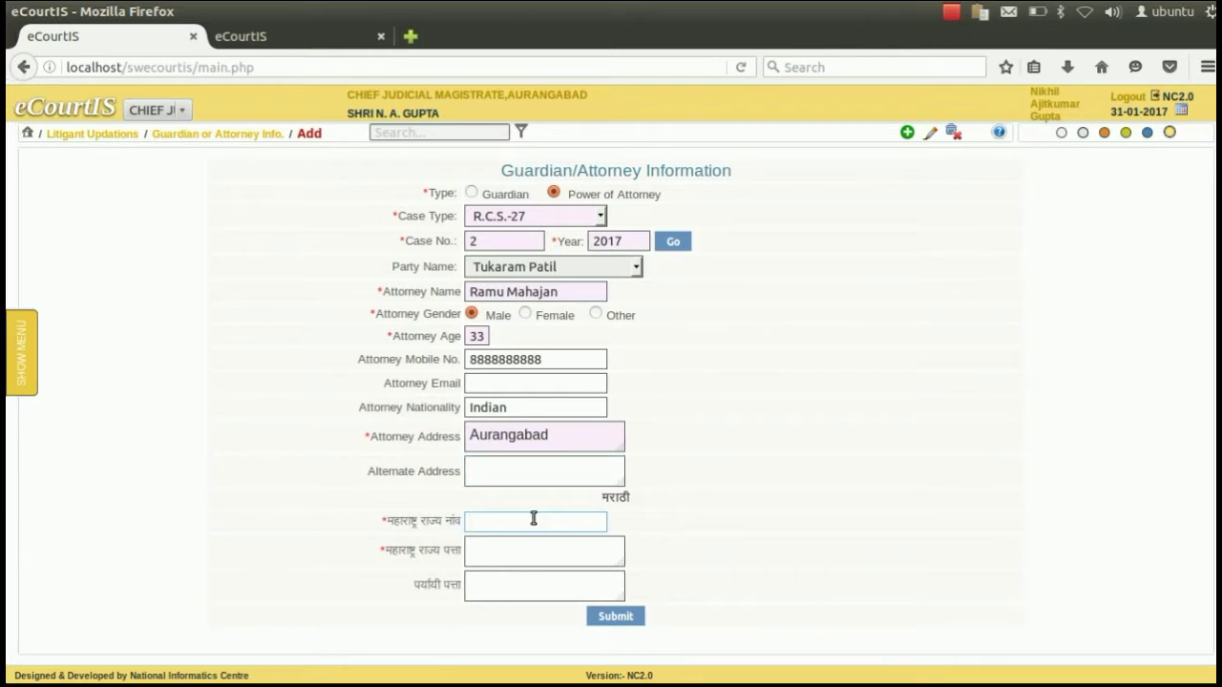
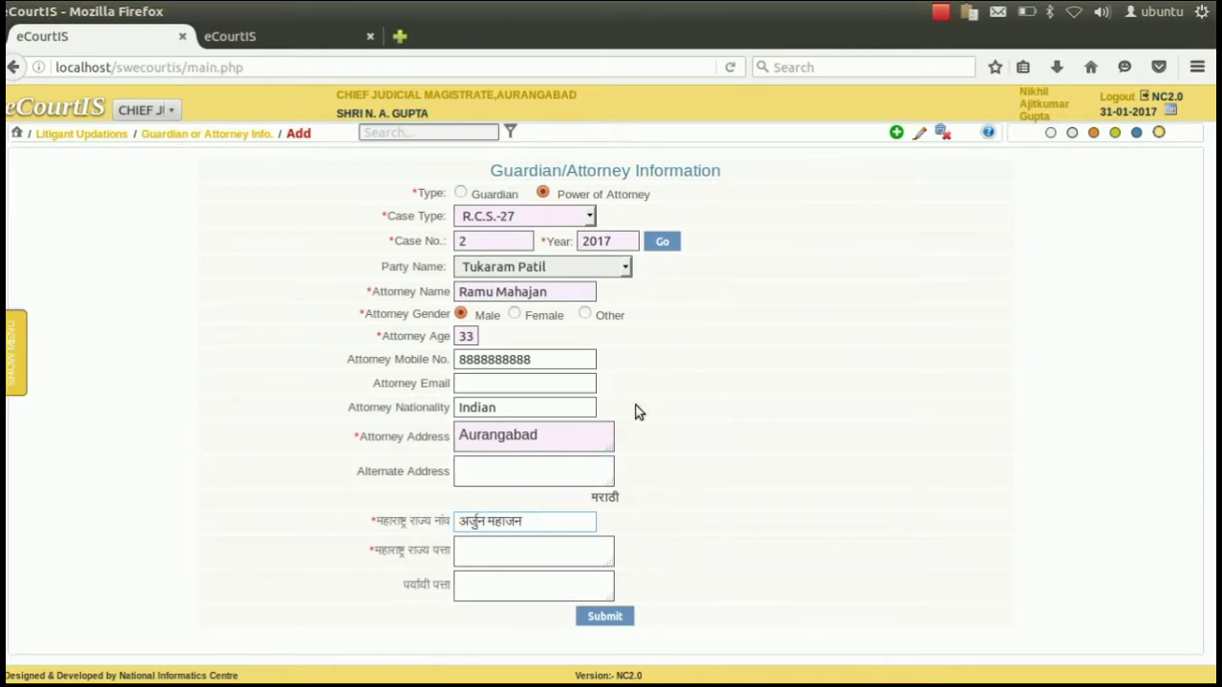
pyautogui.hotkey('ctrl', 'z')
pyautogui.click(971, 12)
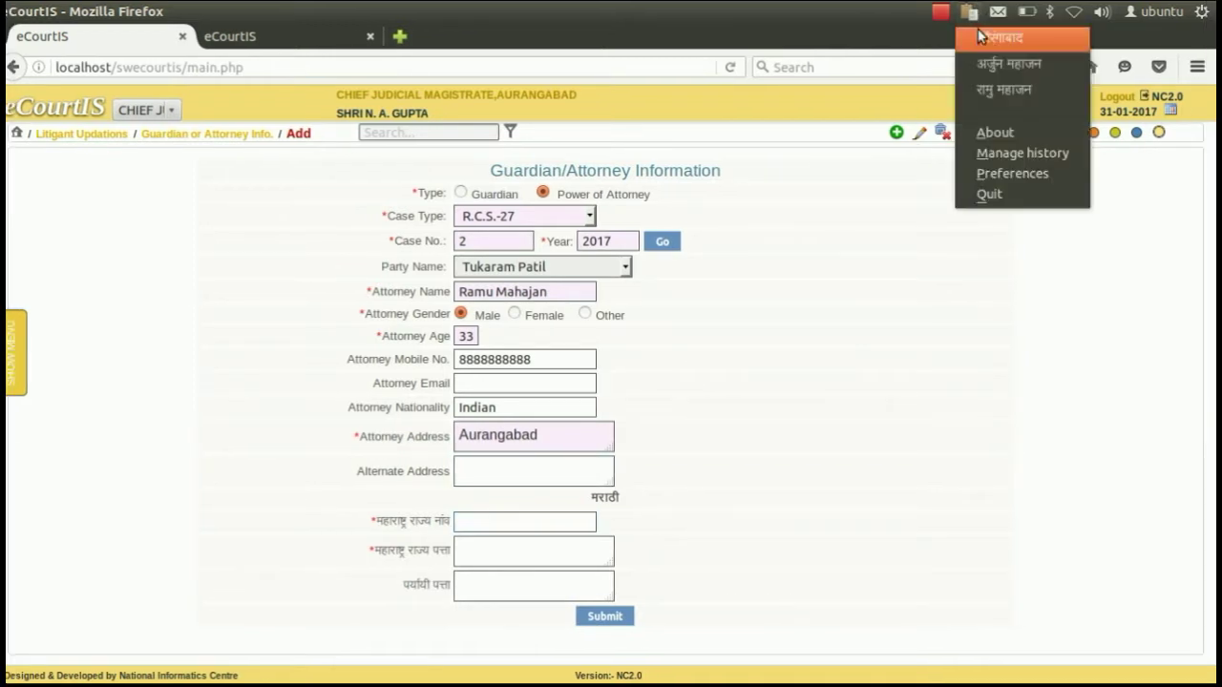
pyautogui.click(981, 87)
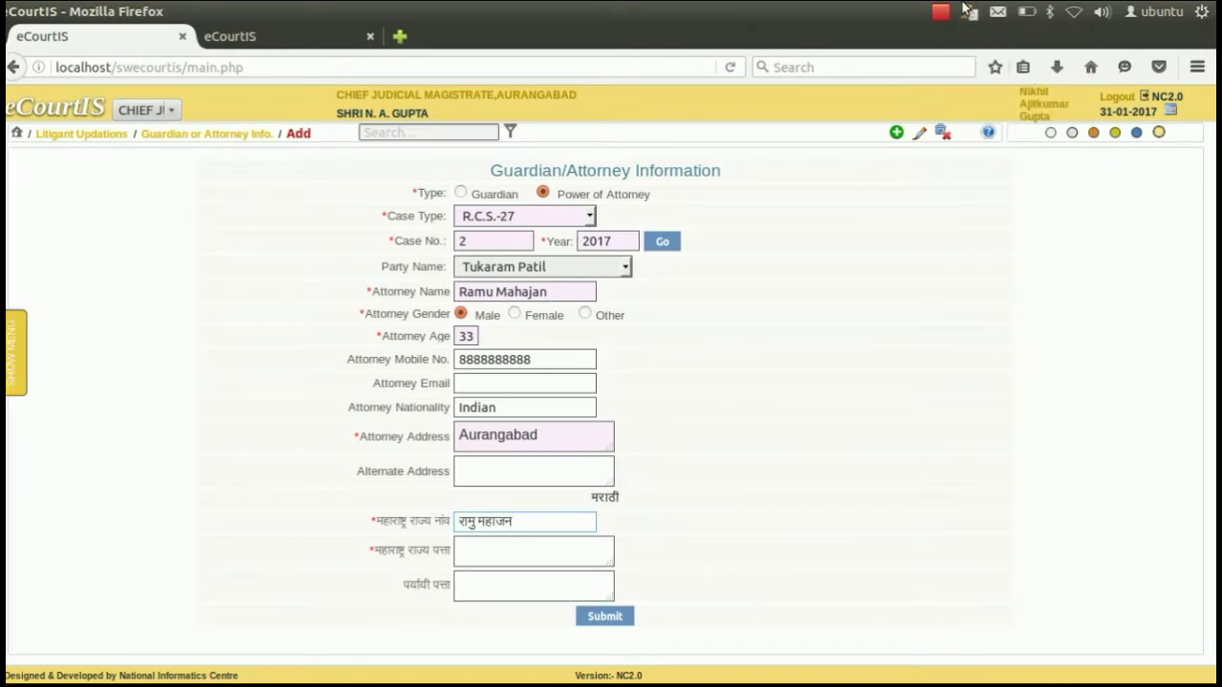
# Paste the Marathi address and submit the power-of-attorney record.
pyautogui.click(969, 12)
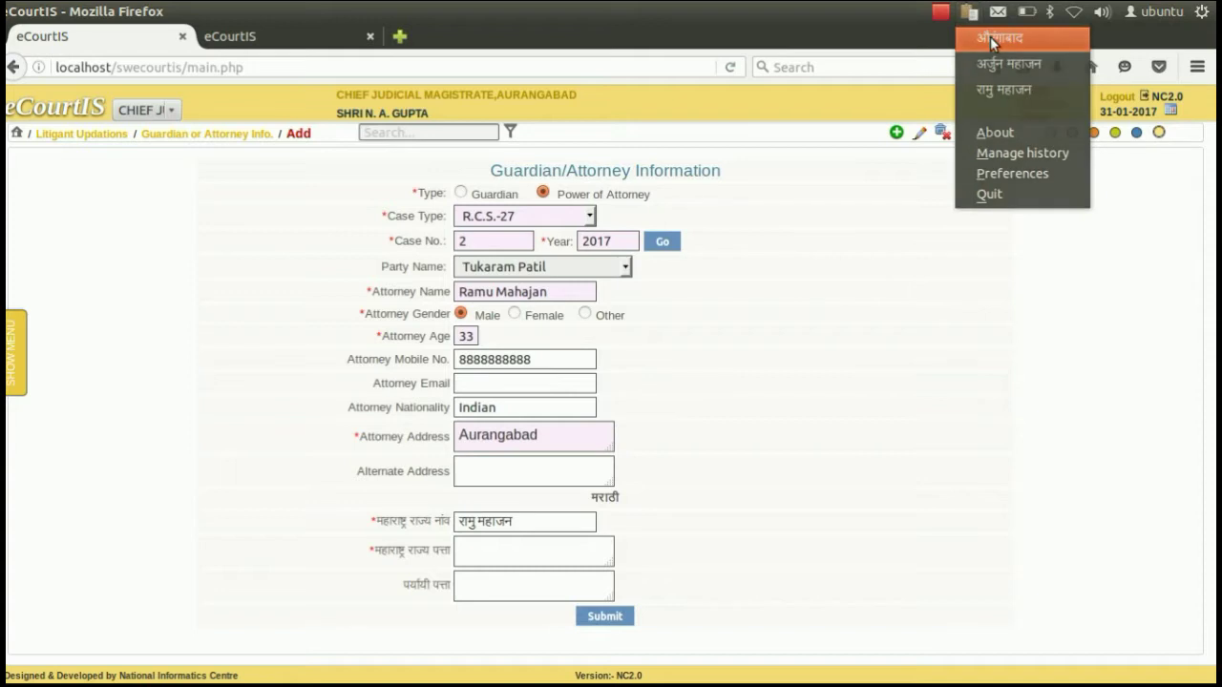
pyautogui.click(989, 36)
pyautogui.click(522, 542)
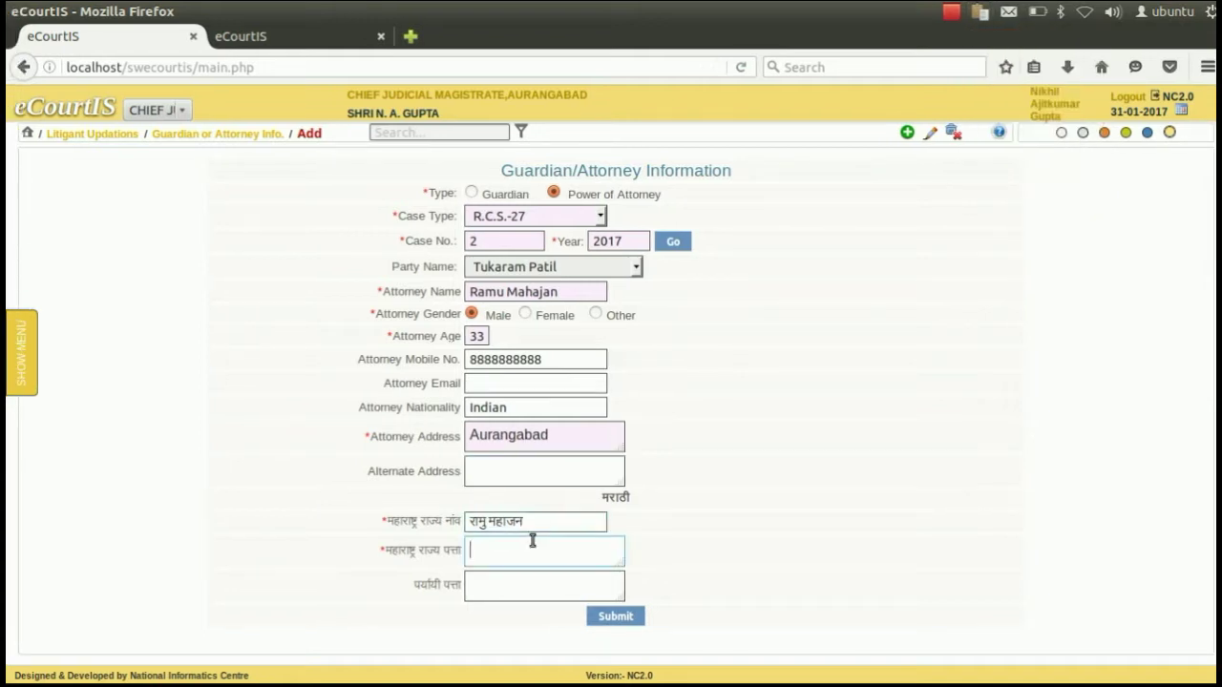
pyautogui.click(613, 618)
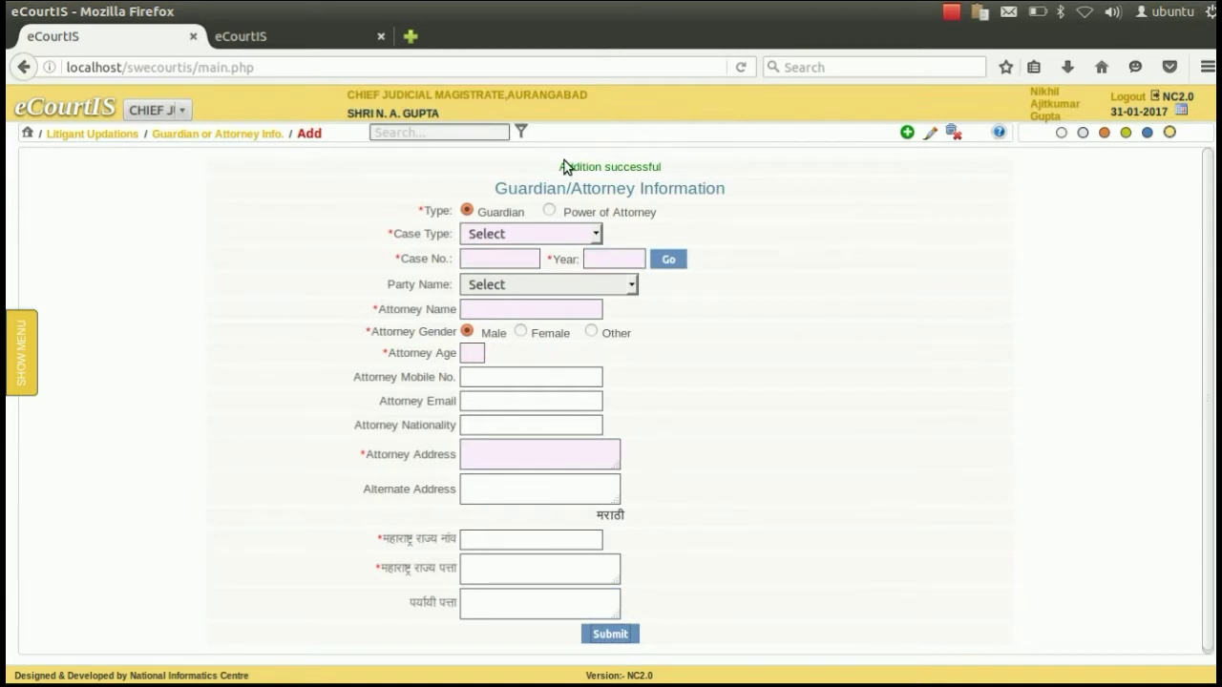
# After the 'Addition successful' message, open Update Advocate Code under Litigant Updations and pick the case category.
pyautogui.moveTo(556, 167); pyautogui.dragTo(657, 163)
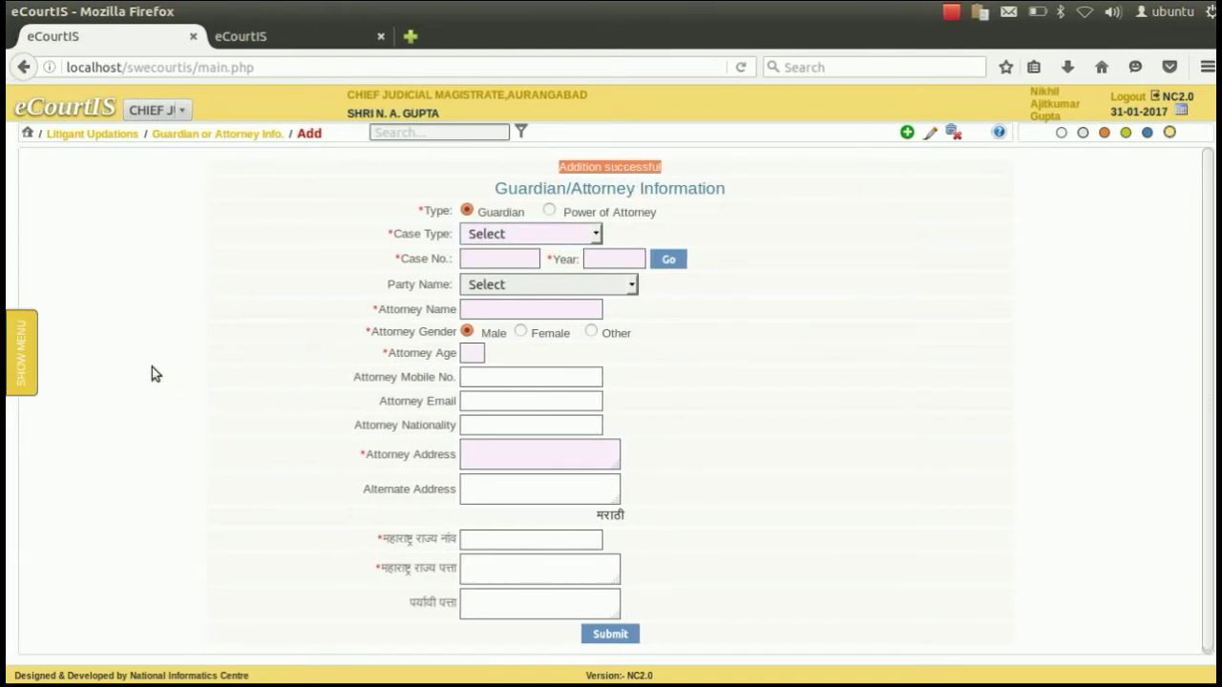
pyautogui.click(25, 365)
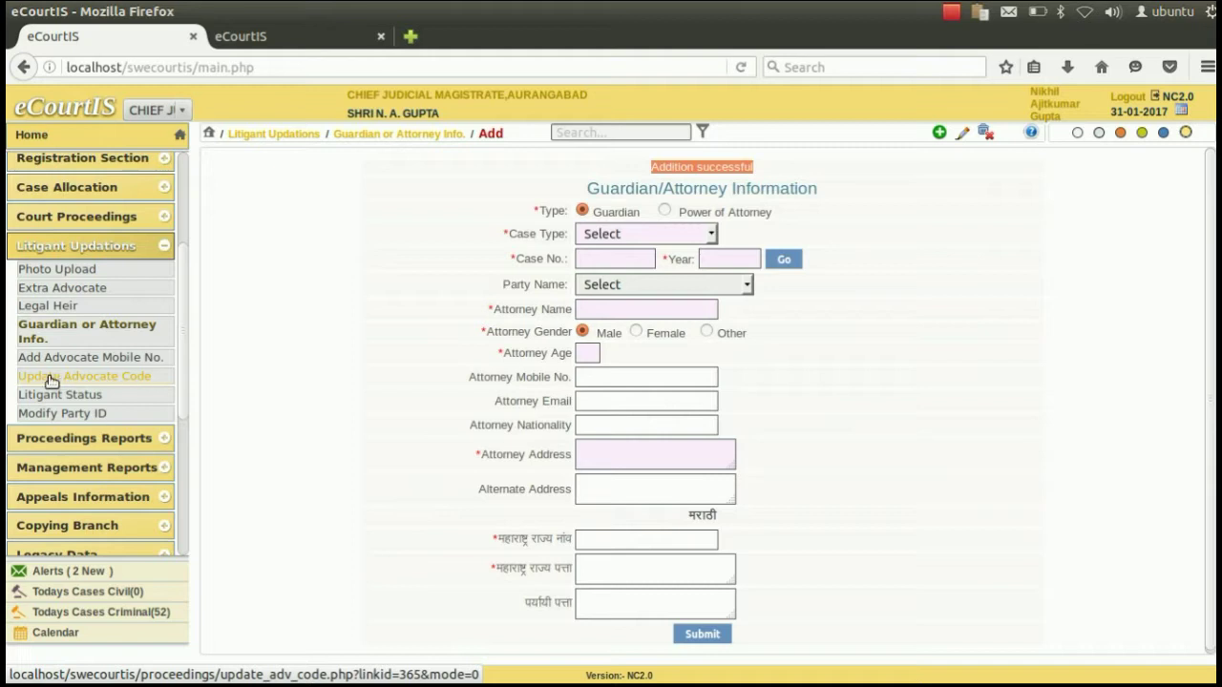
pyautogui.click(89, 377)
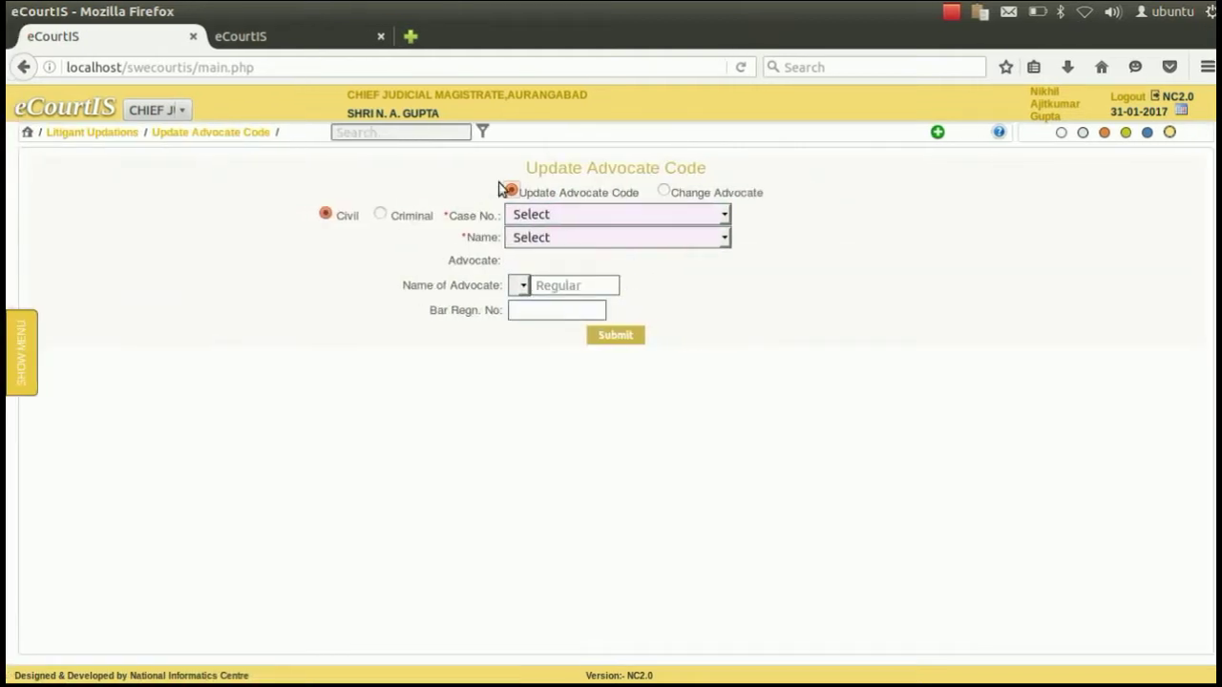
pyautogui.click(381, 215)
pyautogui.click(327, 215)
pyautogui.click(566, 219)
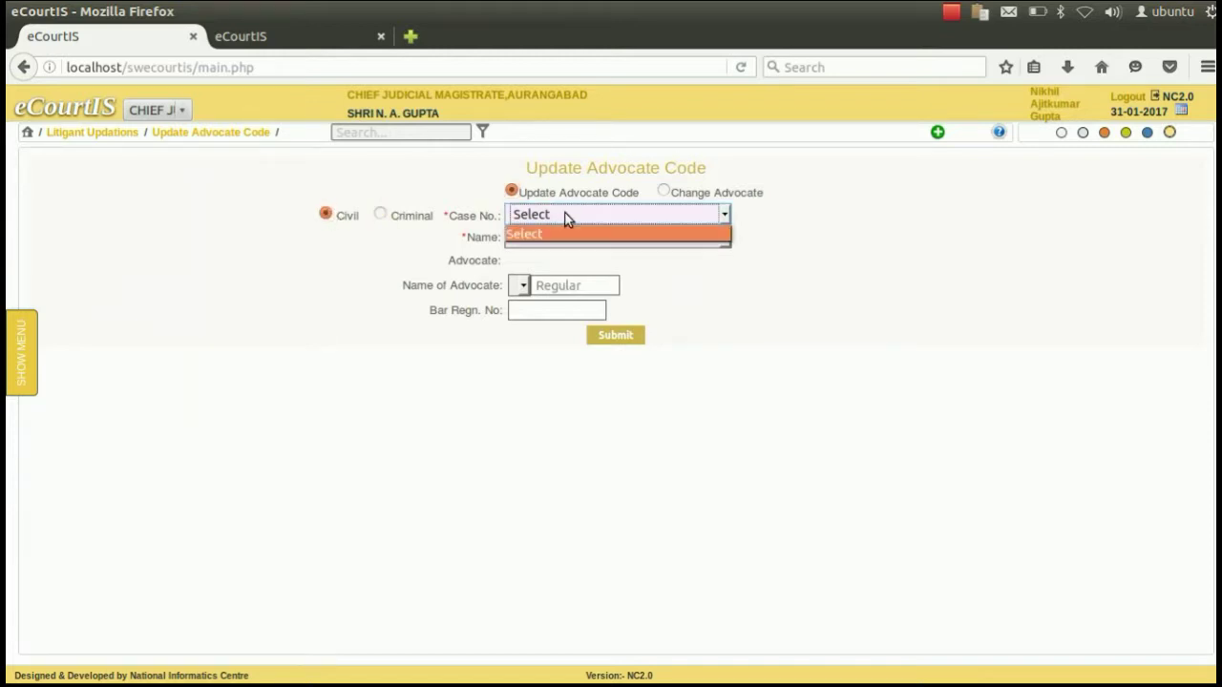
pyautogui.click(564, 218)
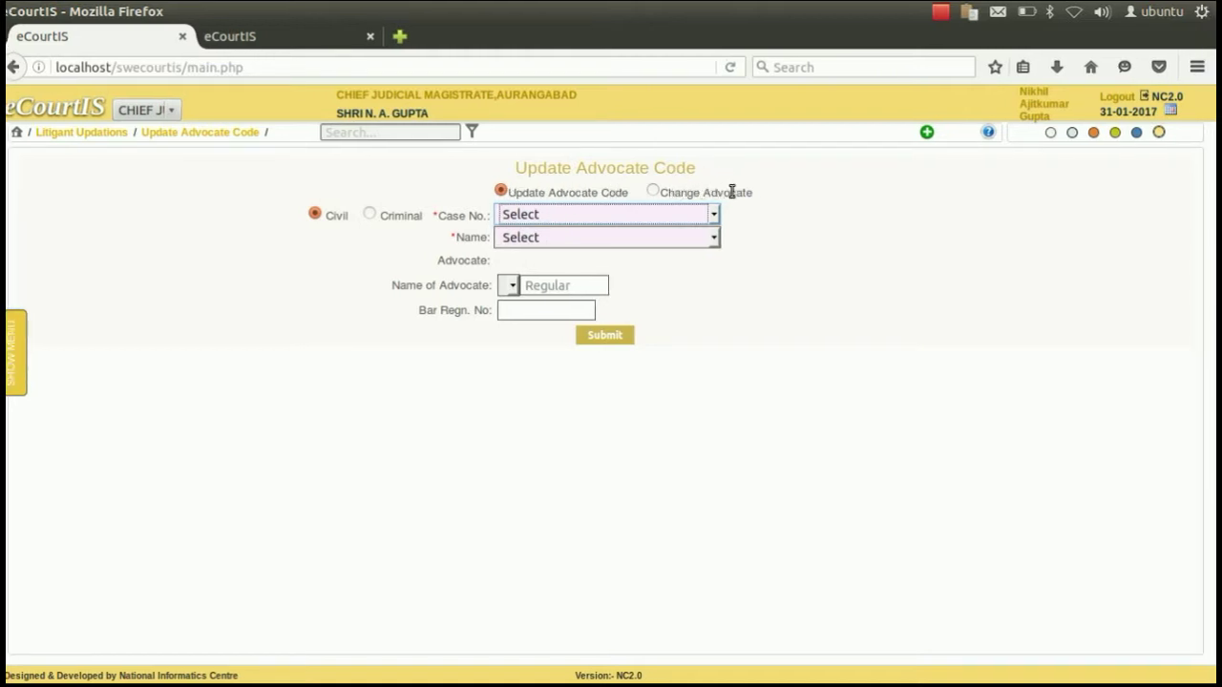
pyautogui.click(529, 215)
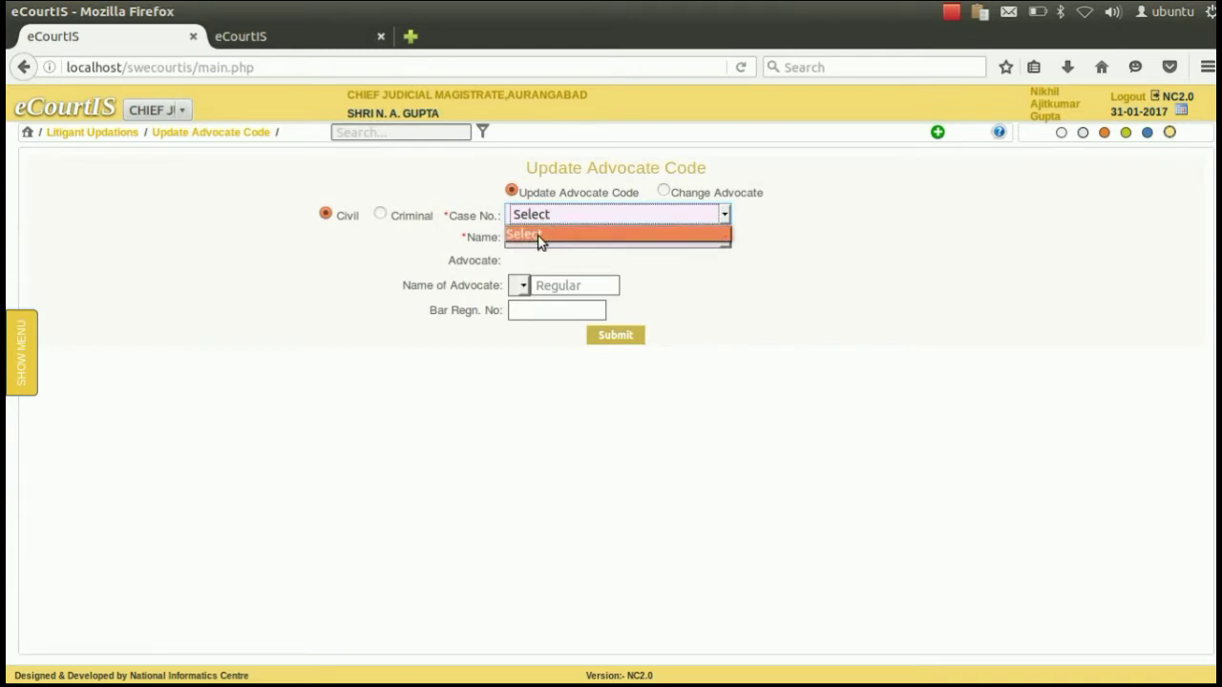
pyautogui.click(521, 235)
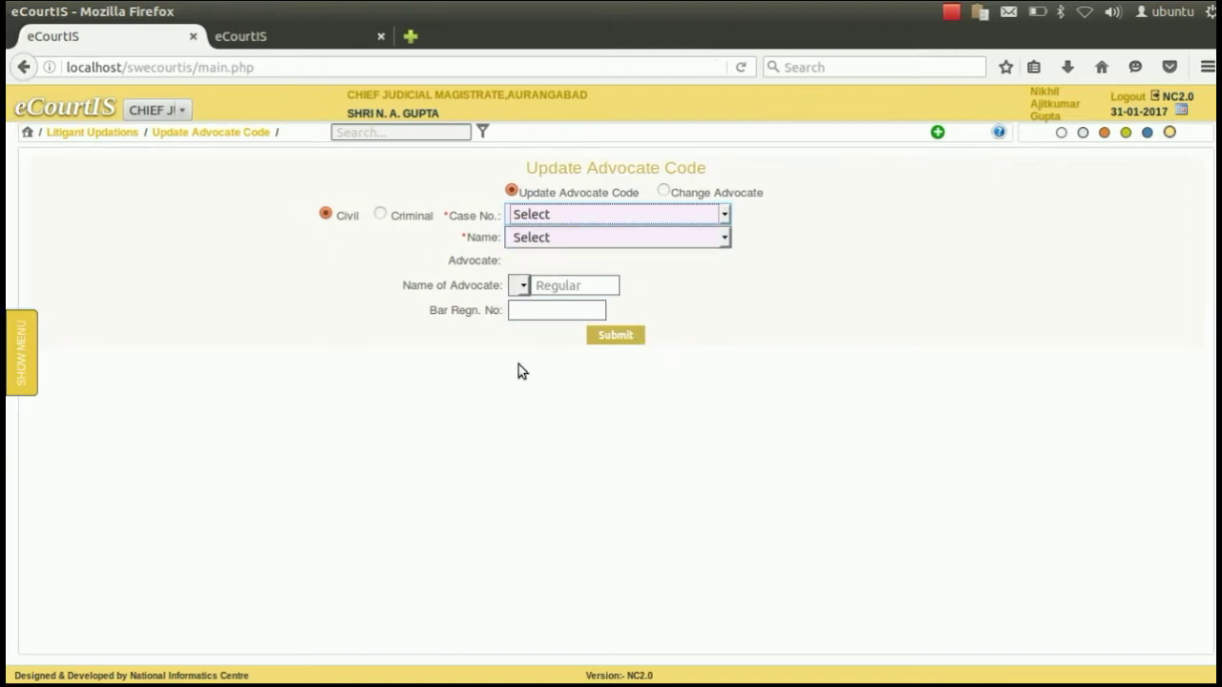
pyautogui.click(27, 352)
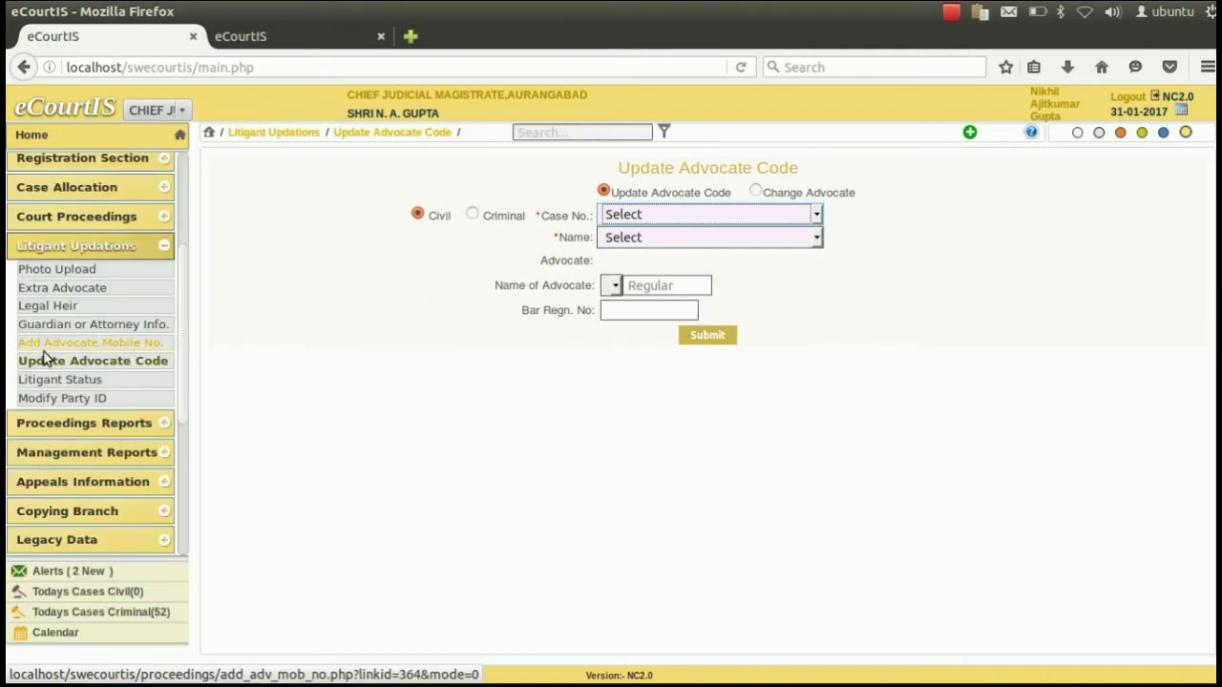
# View the Litigant Status page, then go on to the empty Modify Party ID form.
pyautogui.click(81, 382)
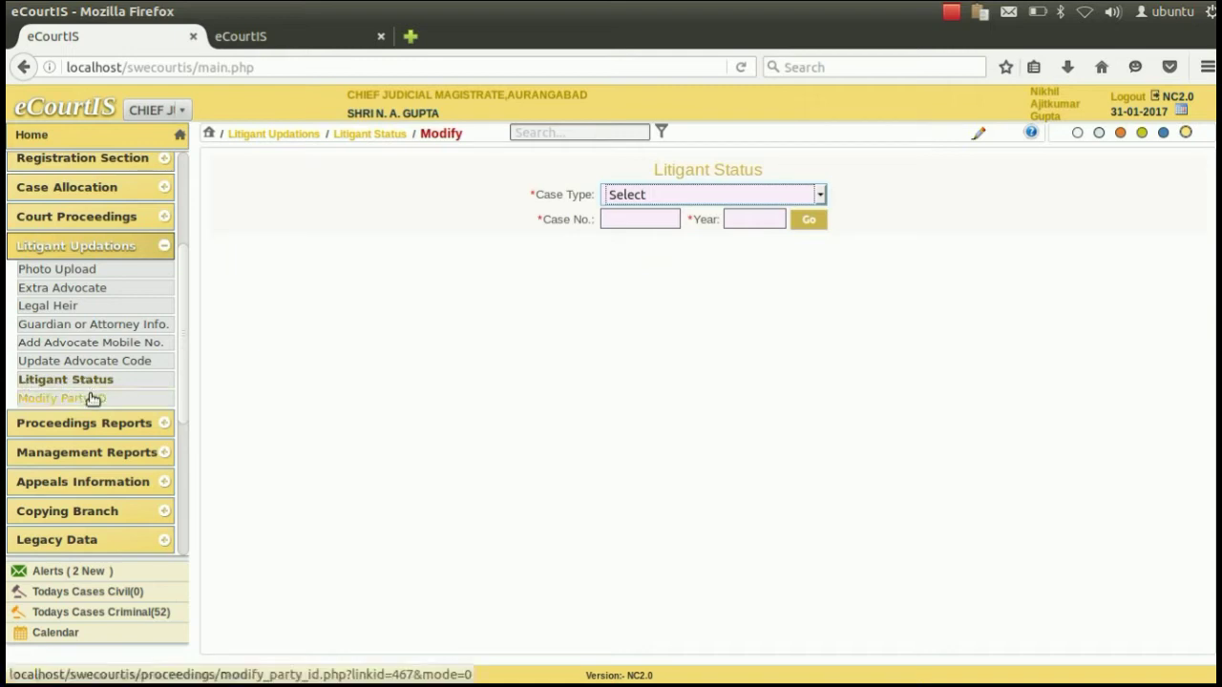
pyautogui.click(90, 398)
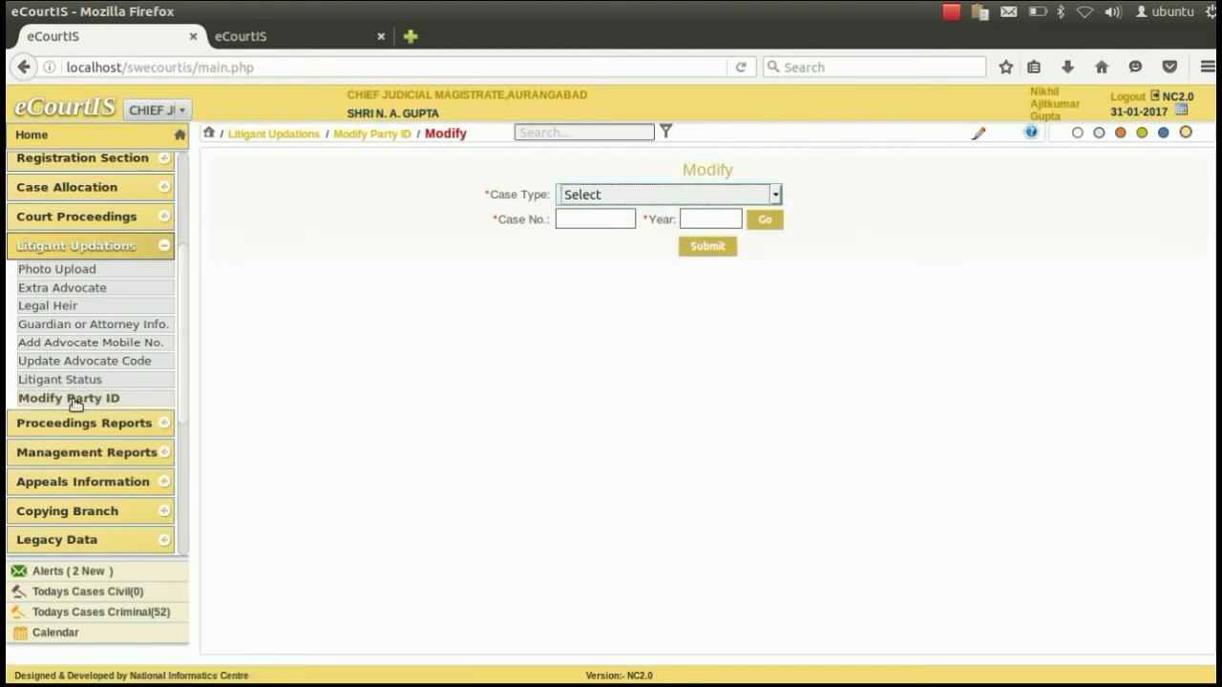